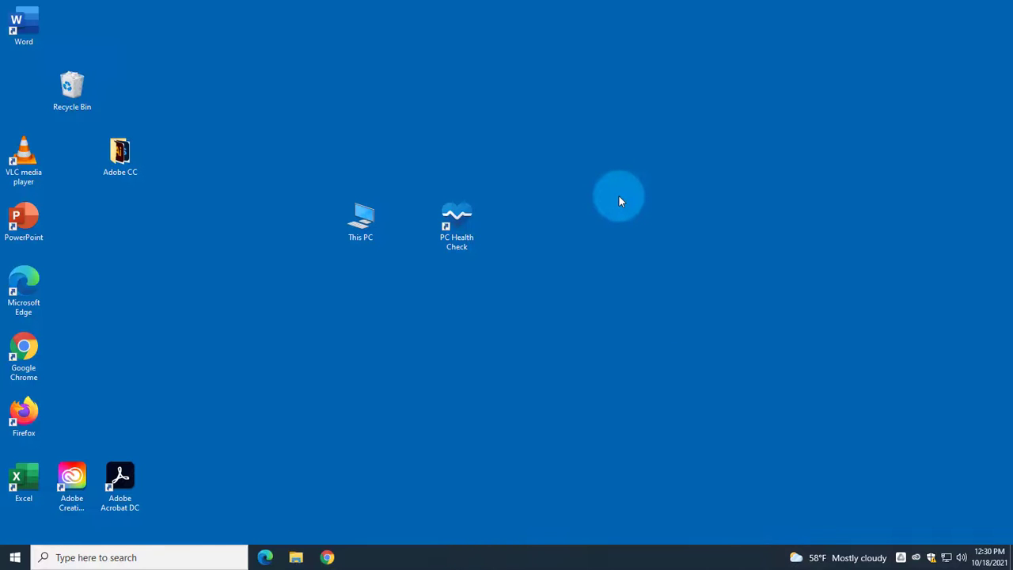
- Open the properties of This PC and check the Windows edition in the Windows specifications
{"action": "right_click", "coordinate": [353, 212]}
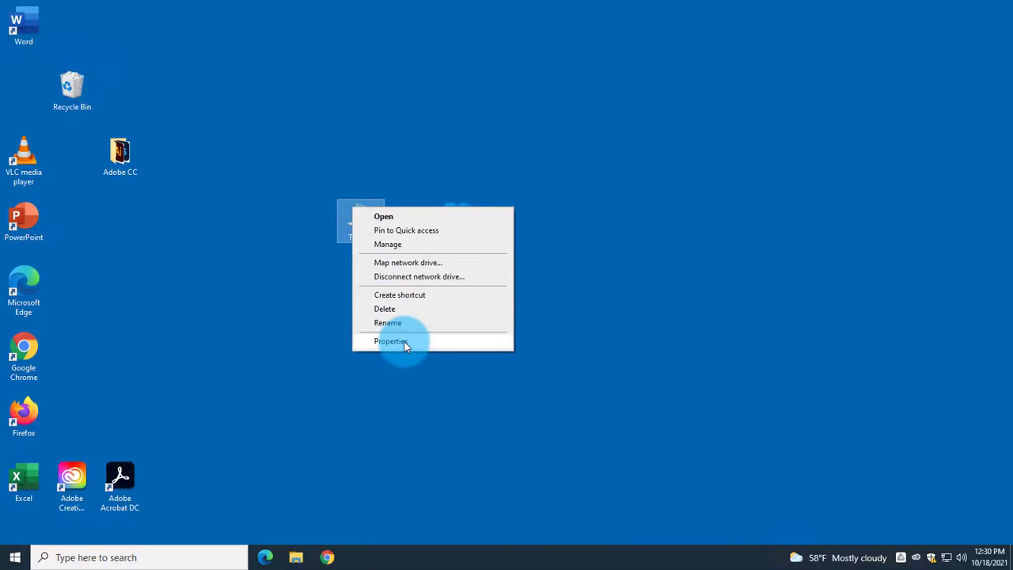
{"action": "left_click", "coordinate": [402, 342]}
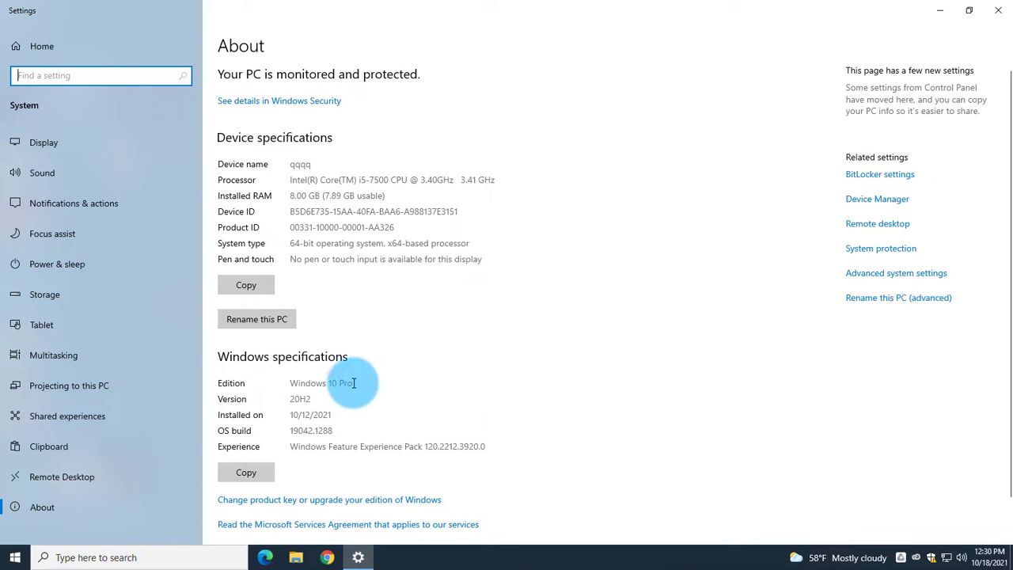
{"action": "left_click_drag", "start_coordinate": [354, 384], "coordinate": [280, 388]}
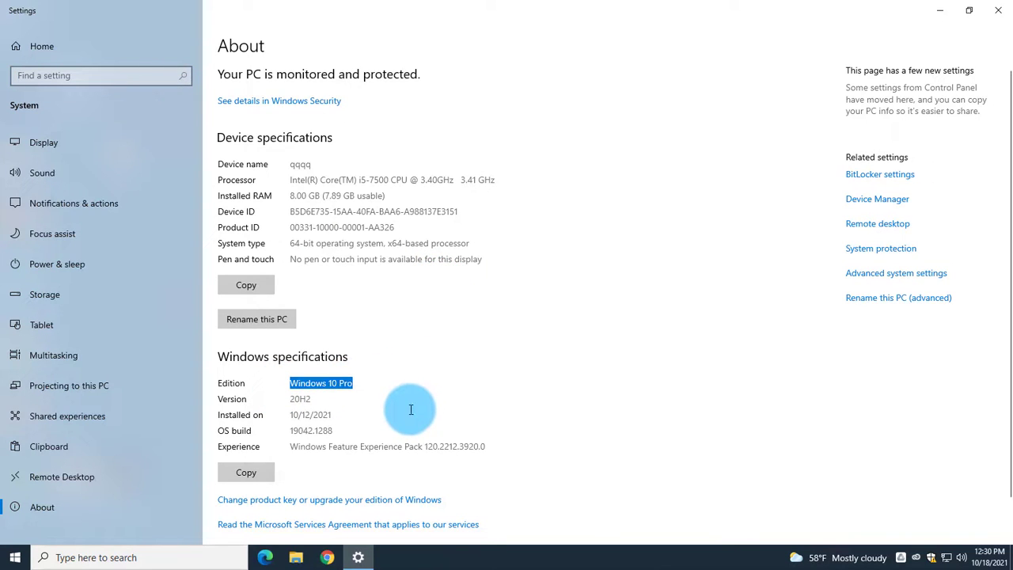
- Search the settings for "activ", check the Windows activation status, and close Settings
{"action": "left_click", "coordinate": [135, 76]}
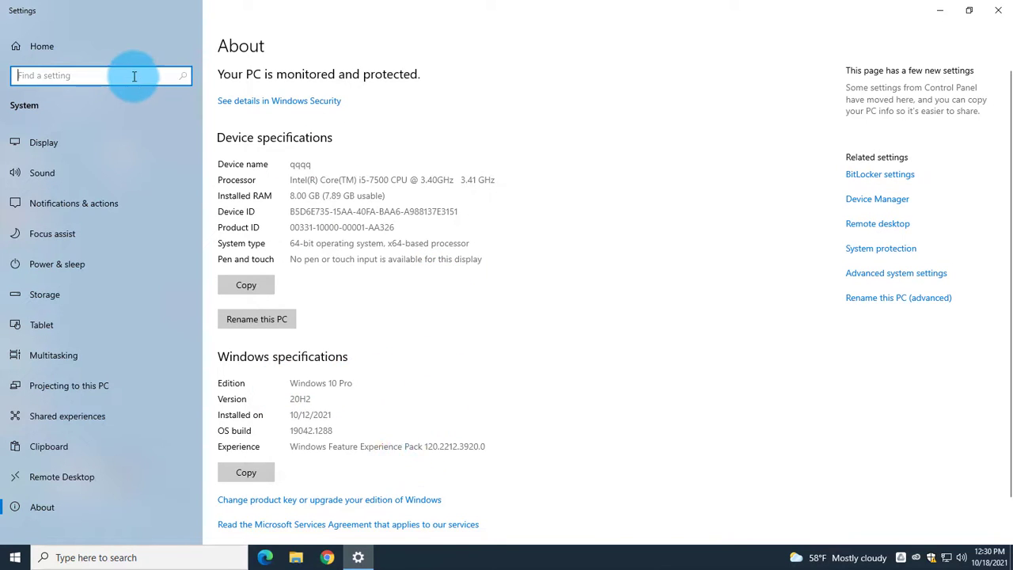
{"action": "type", "text": "act"}
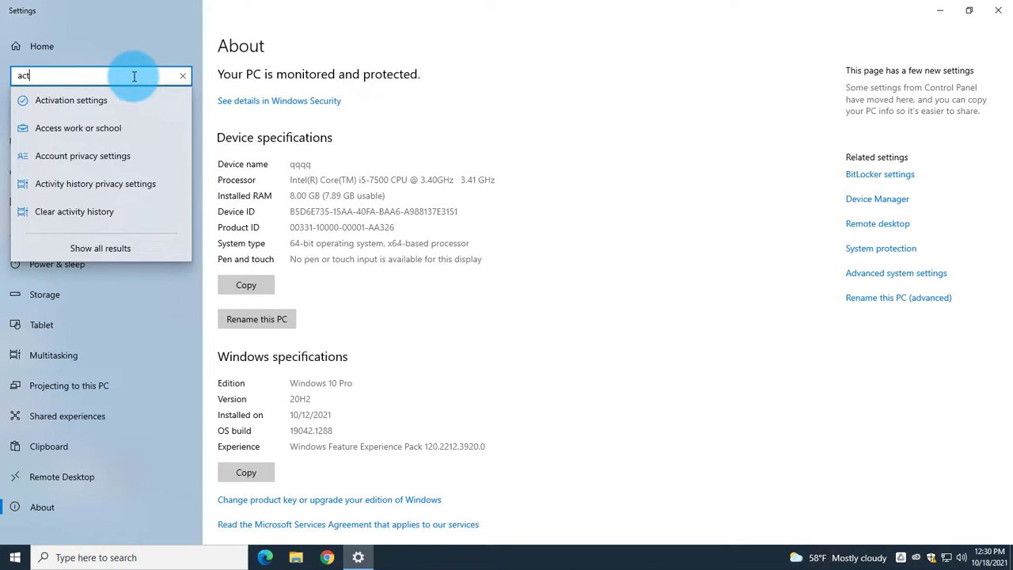
{"action": "type", "text": "iv"}
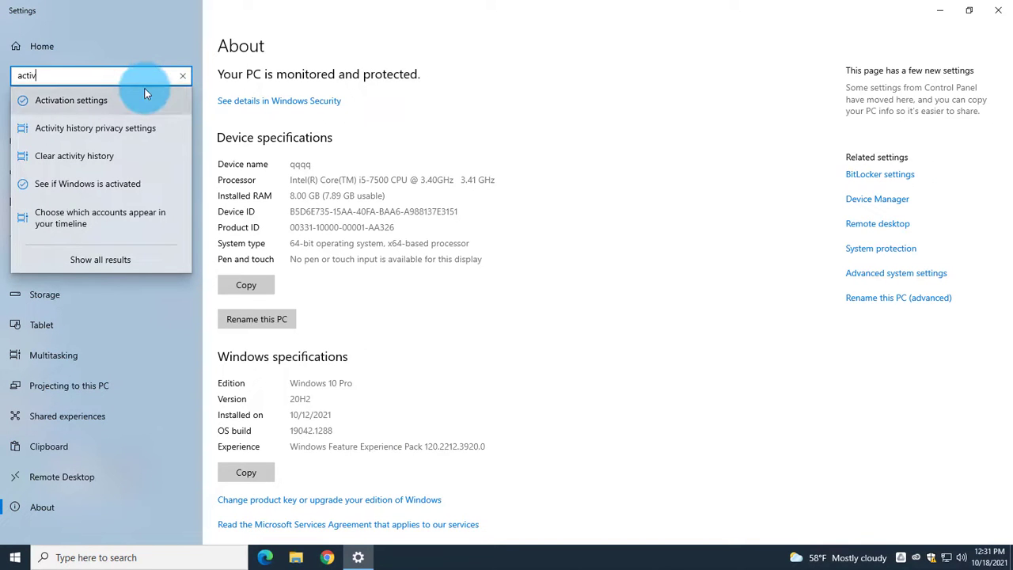
{"action": "key", "text": "Return"}
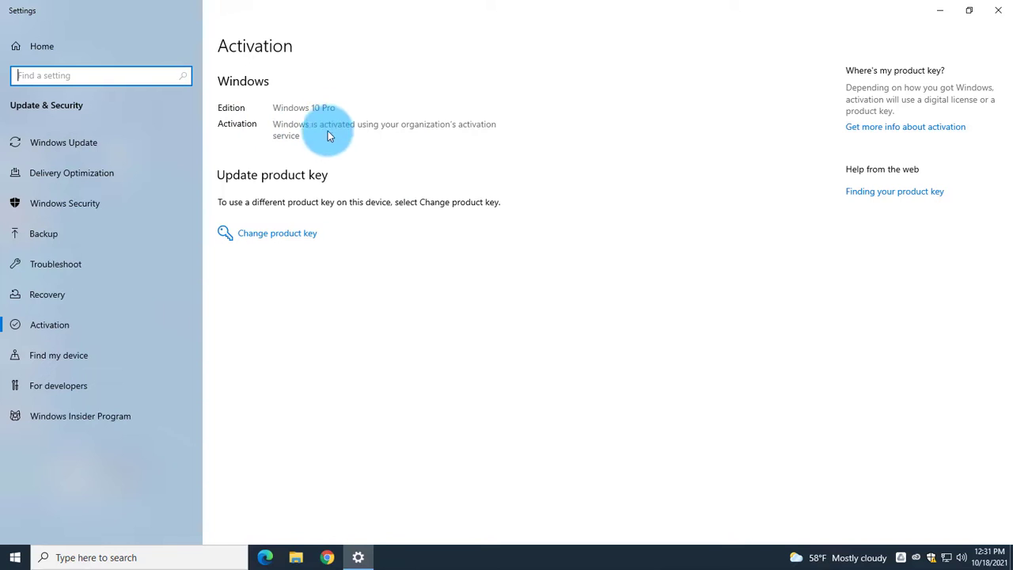
{"action": "left_click", "coordinate": [994, 14]}
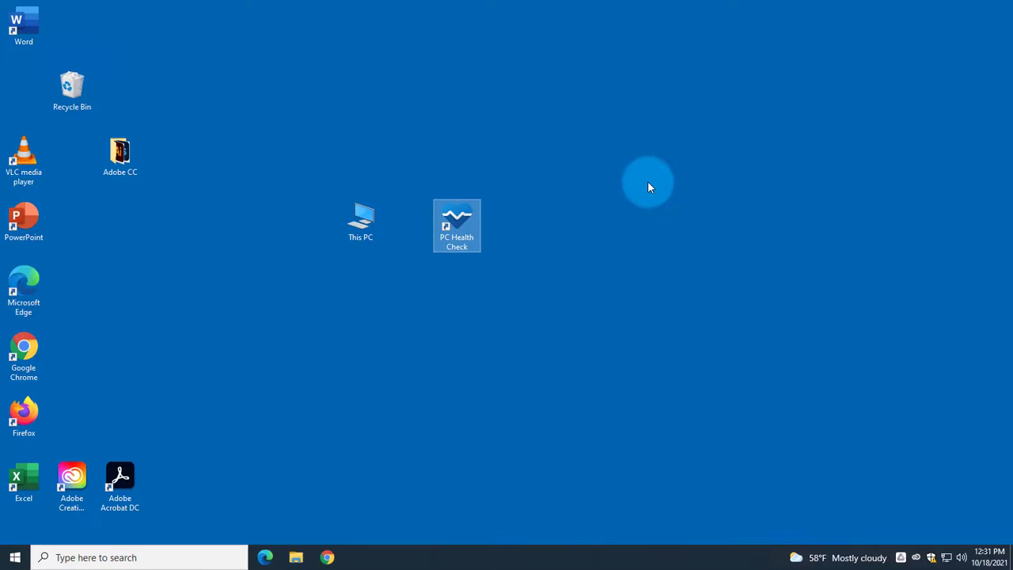
- Run the Windows 11 compatibility check in PC Health Check, review the results, and close the app
{"action": "double_click", "coordinate": [443, 212]}
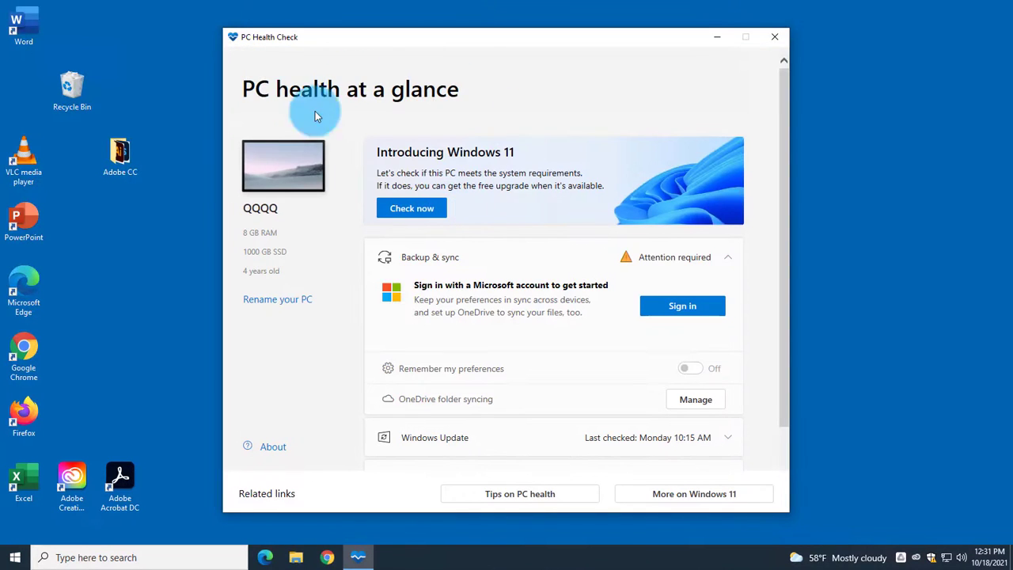
{"action": "left_click", "coordinate": [412, 211]}
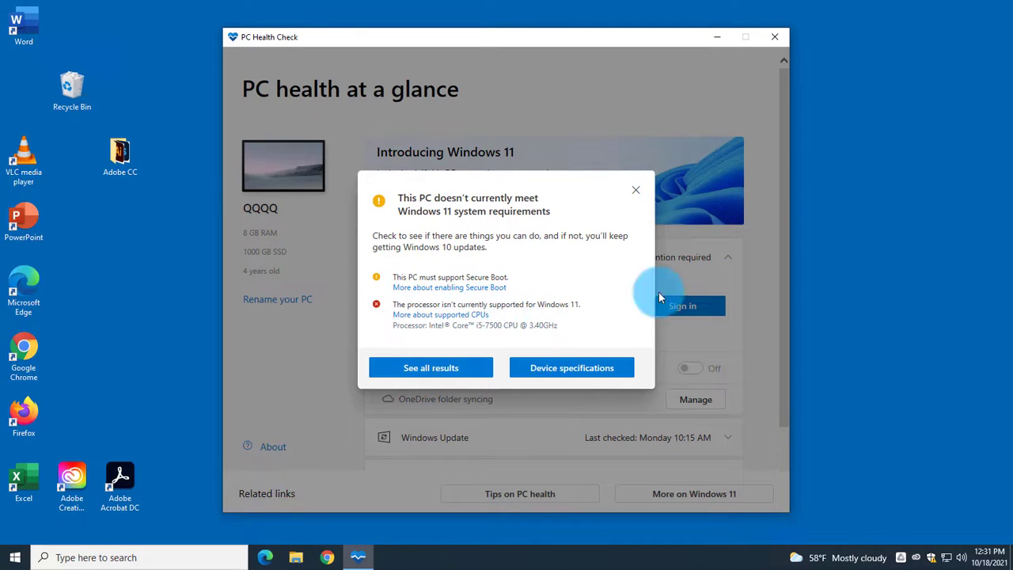
{"action": "left_click", "coordinate": [771, 42]}
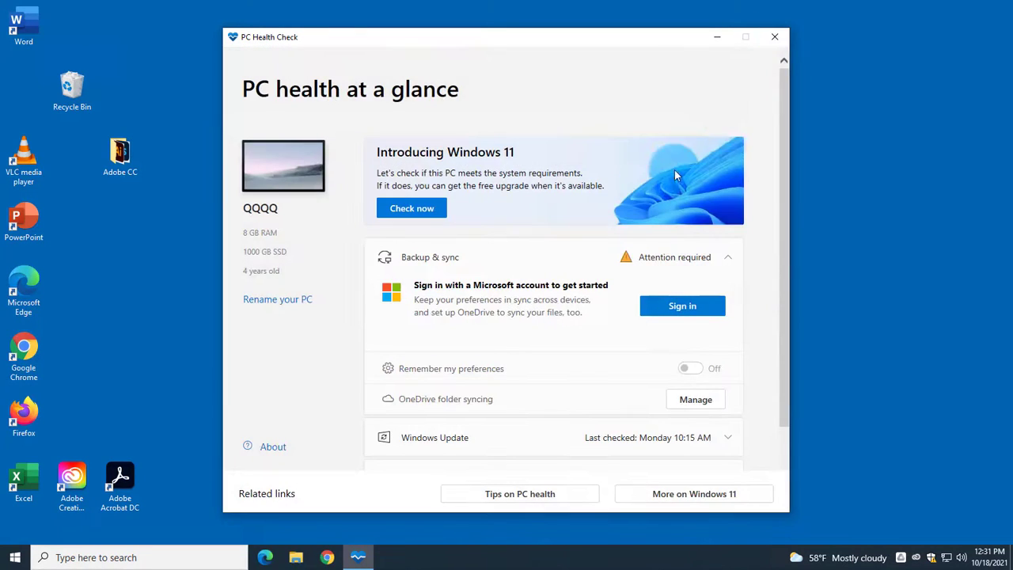
{"action": "left_click", "coordinate": [776, 38]}
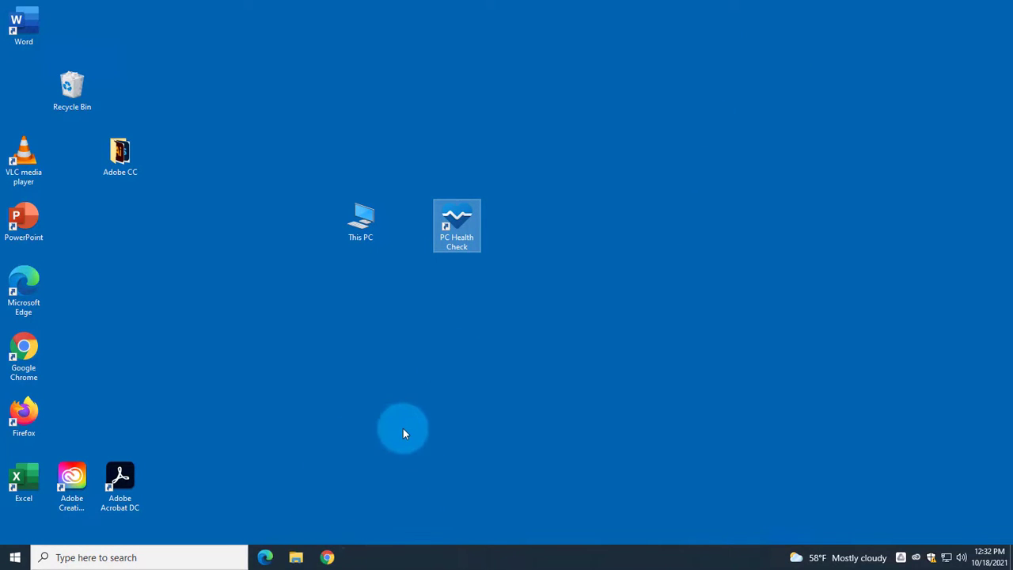
- Switch to Google Chrome, search for "windows 11 download", and open Microsoft's Download Windows 11 page
{"action": "left_click", "coordinate": [578, 199]}
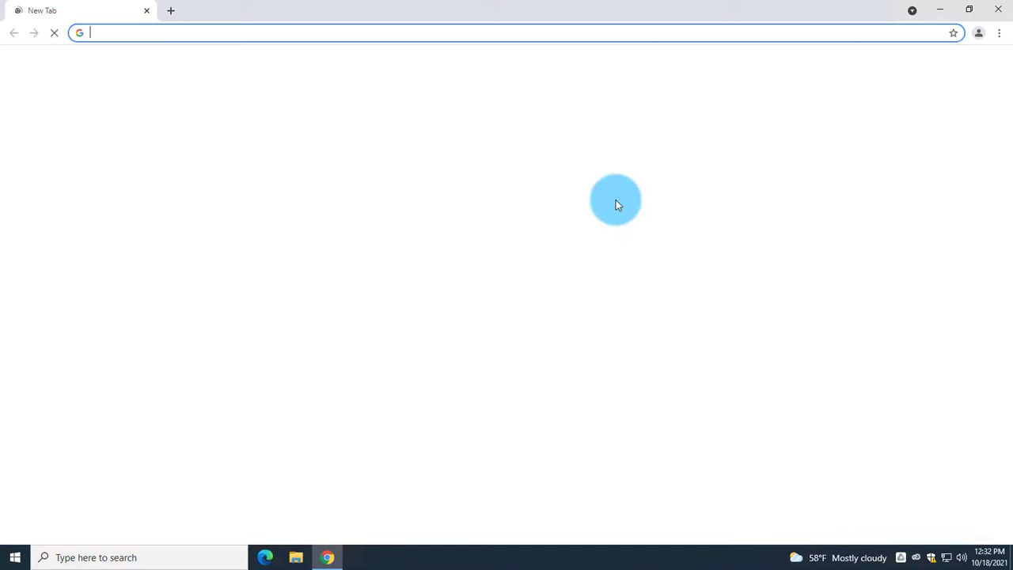
{"action": "left_click", "coordinate": [542, 235]}
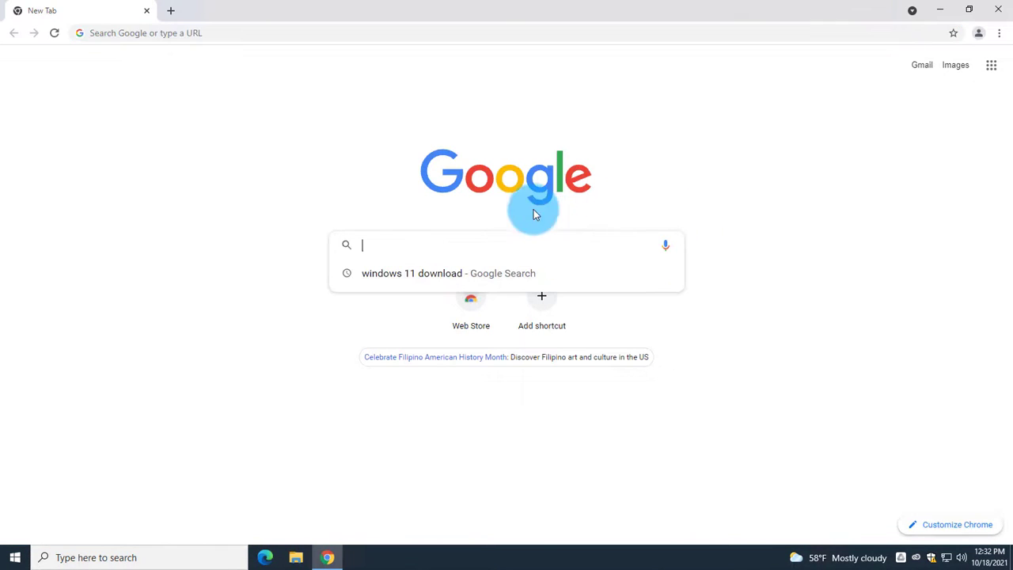
{"action": "left_click", "coordinate": [396, 273]}
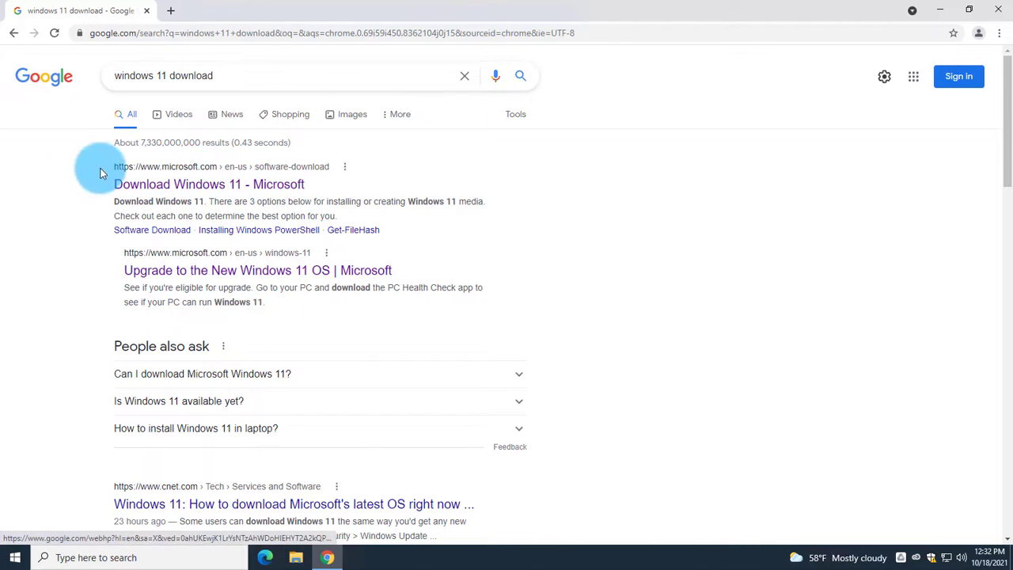
{"action": "left_click", "coordinate": [181, 185]}
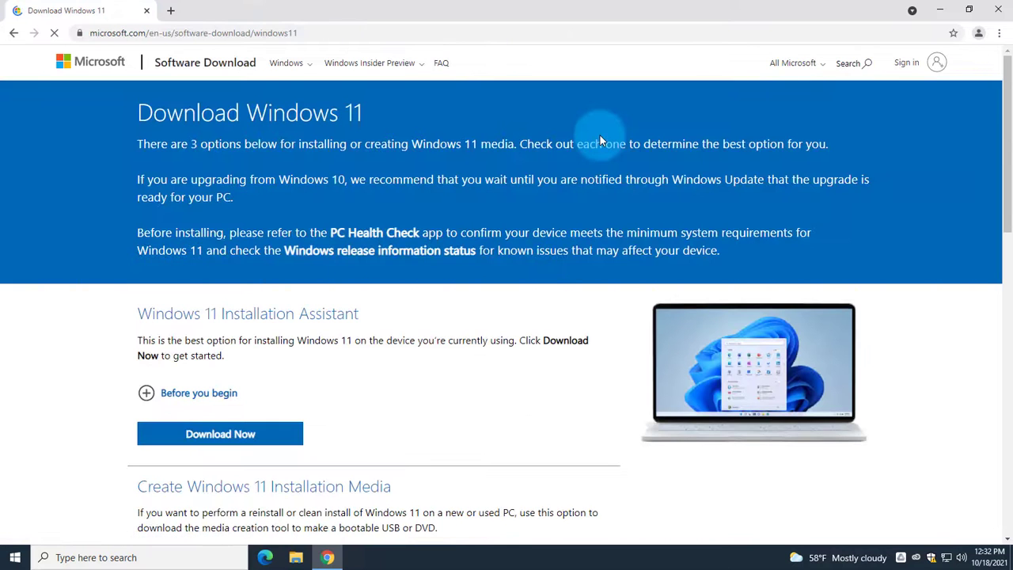
- Choose Windows 11 as the disk image (ISO) to download and submit the selection
{"action": "scroll", "coordinate": [509, 315], "scroll_direction": "down", "scroll_amount": 5}
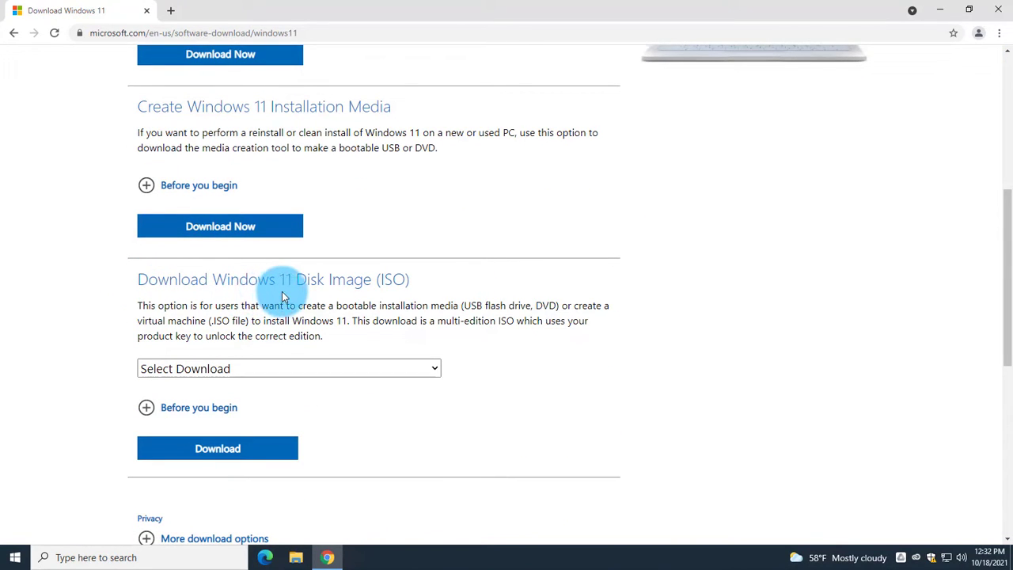
{"action": "left_click", "coordinate": [314, 369]}
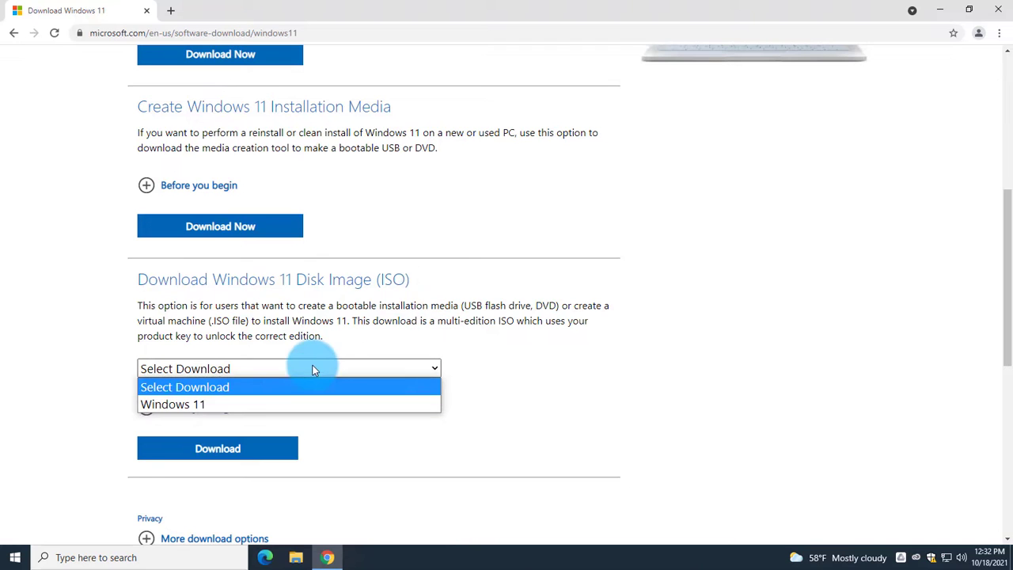
{"action": "left_click", "coordinate": [194, 403]}
{"action": "scroll", "coordinate": [475, 360], "scroll_direction": "down", "scroll_amount": 2}
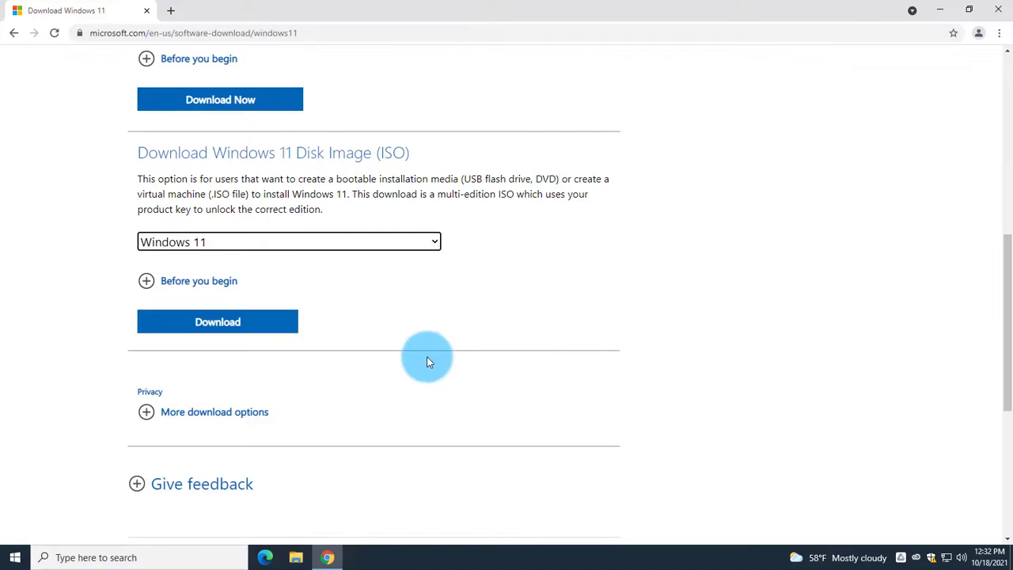
{"action": "left_click", "coordinate": [229, 328]}
- Confirm English as the product language, start the 64-bit Windows 11 ISO download, and minimize the browser
{"action": "scroll", "coordinate": [234, 328], "scroll_direction": "down", "scroll_amount": 1}
{"action": "scroll", "coordinate": [234, 328], "scroll_direction": "down", "scroll_amount": 2}
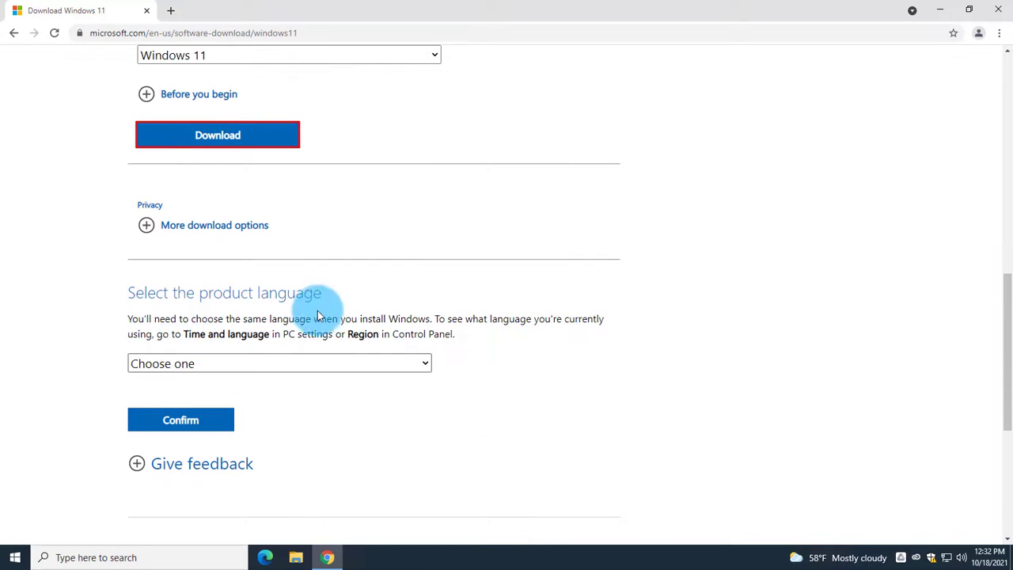
{"action": "left_click", "coordinate": [282, 365]}
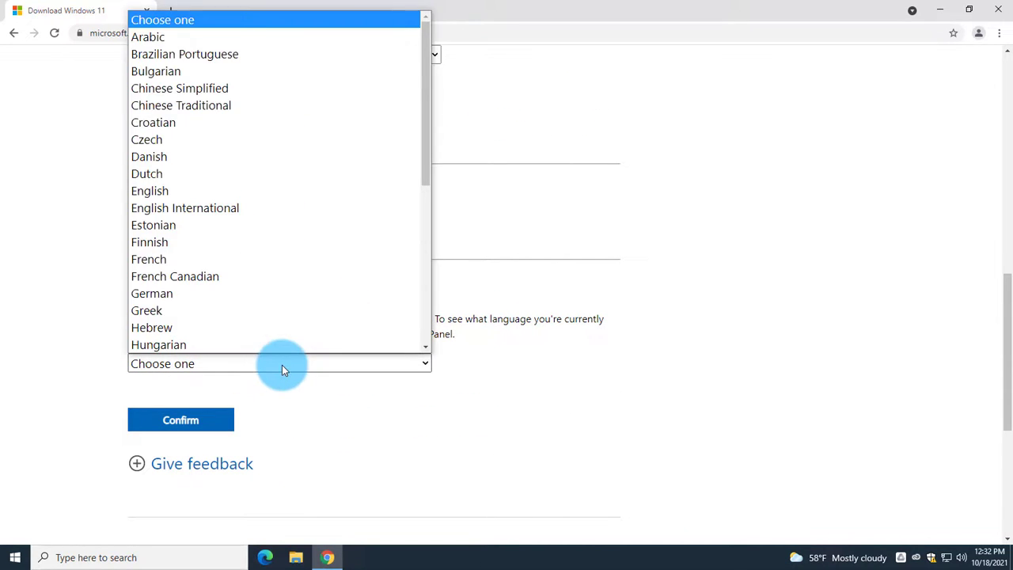
{"action": "left_click", "coordinate": [249, 193]}
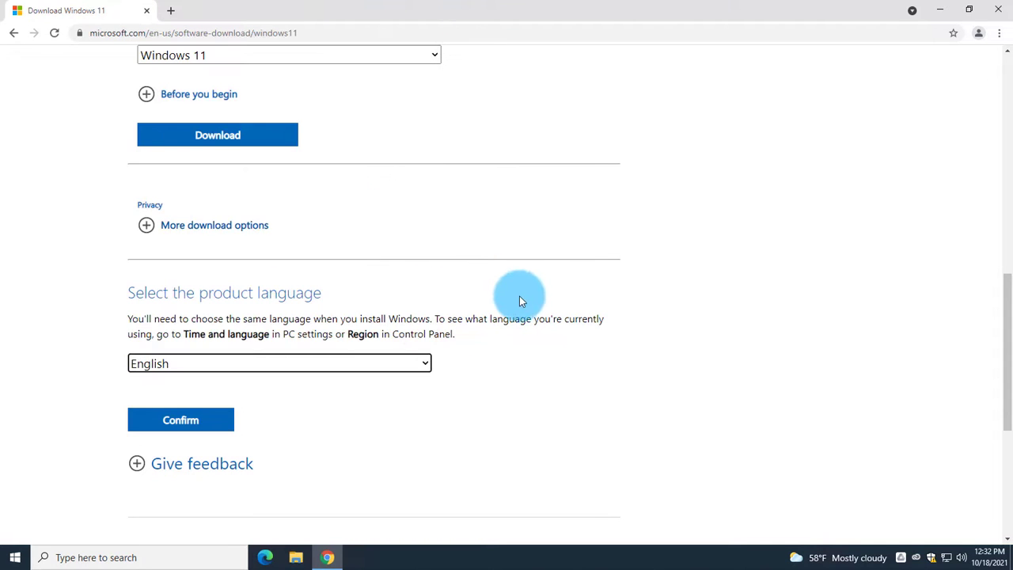
{"action": "left_click", "coordinate": [210, 416]}
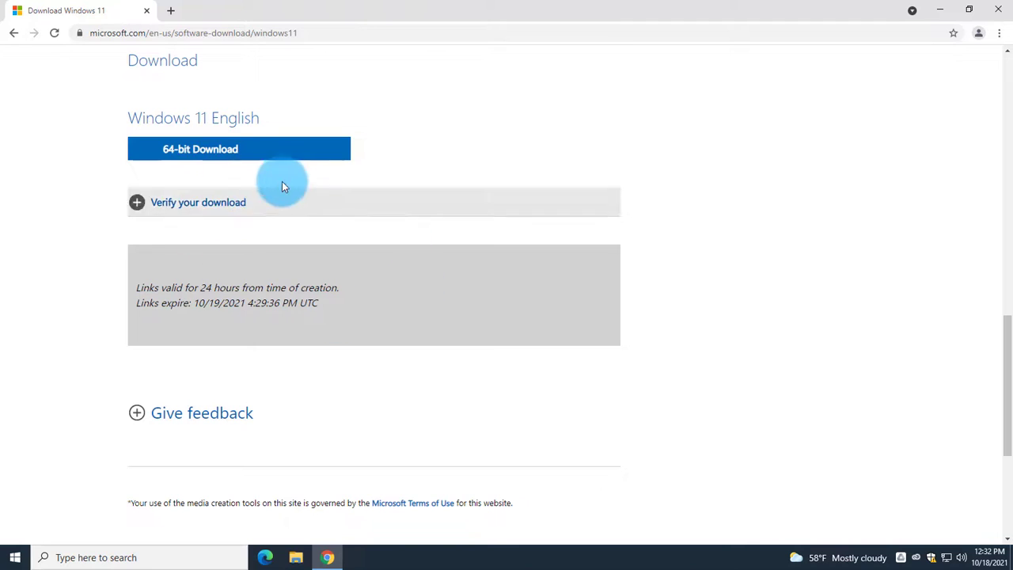
{"action": "left_click", "coordinate": [185, 152]}
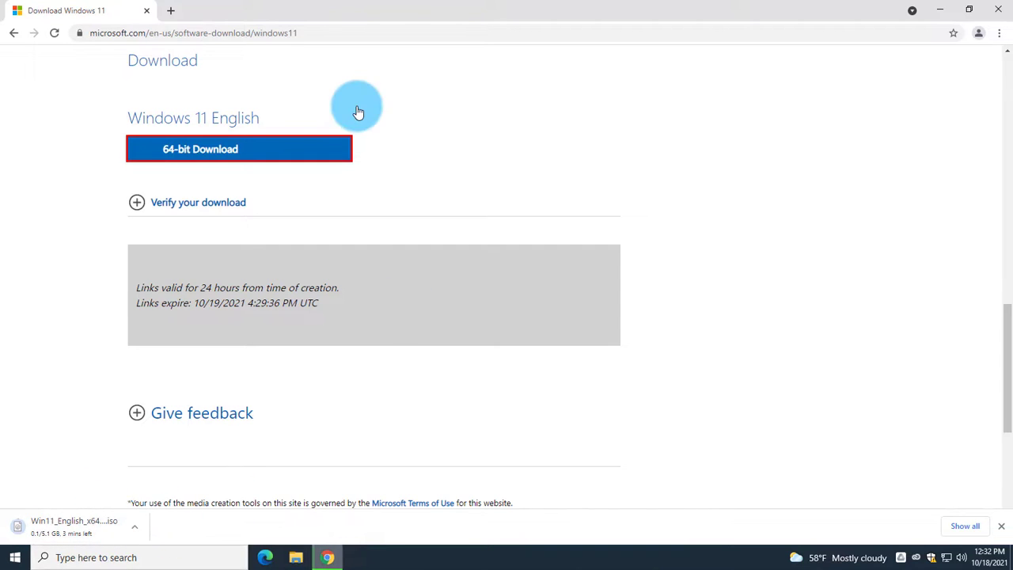
{"action": "left_click", "coordinate": [949, 11]}
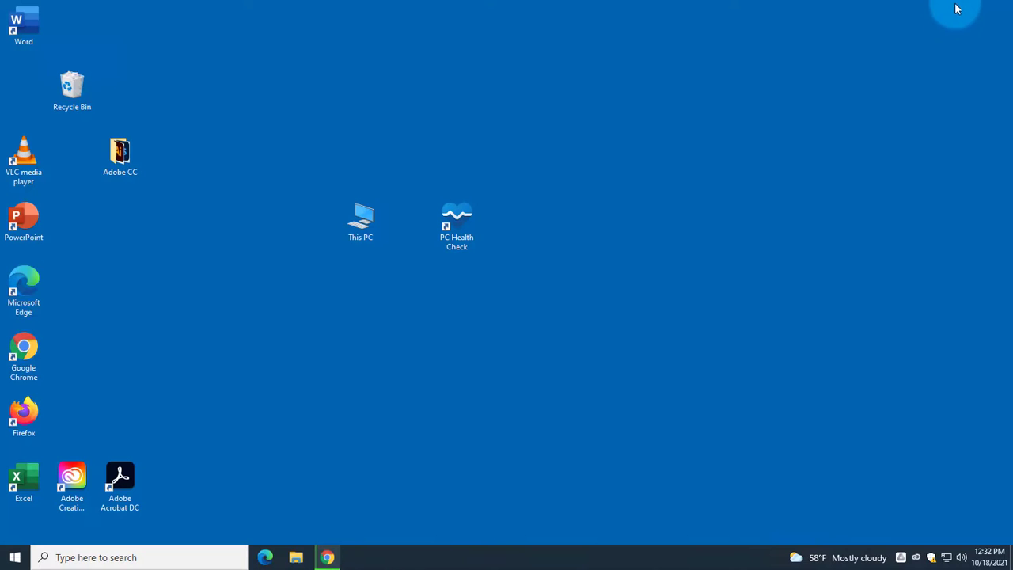
- Switch to Microsoft Edge, search for "windows 10 download", and look through the options on Microsoft's Download Windows 10 page
{"action": "left_click", "coordinate": [261, 559]}
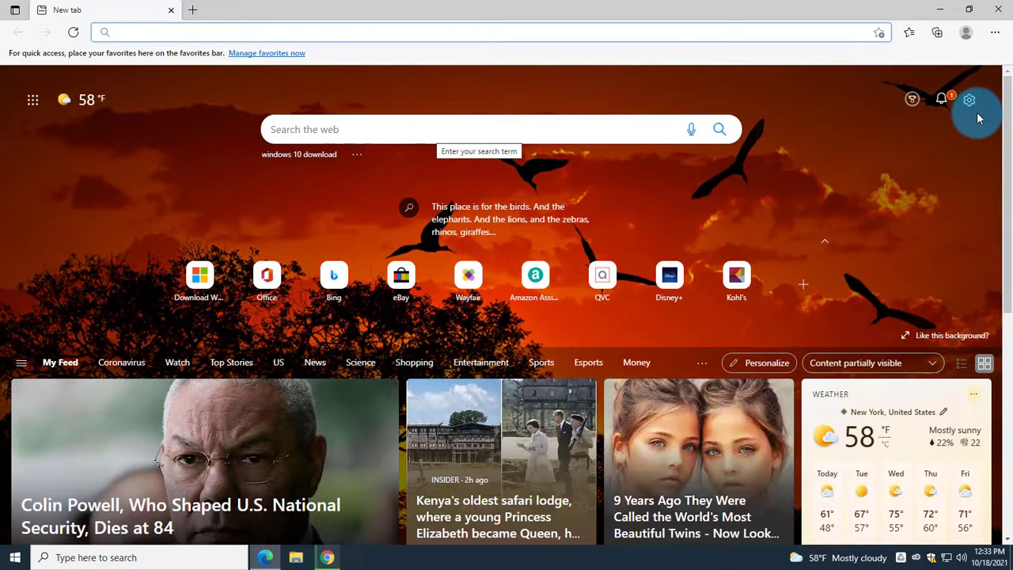
{"action": "left_click", "coordinate": [385, 130]}
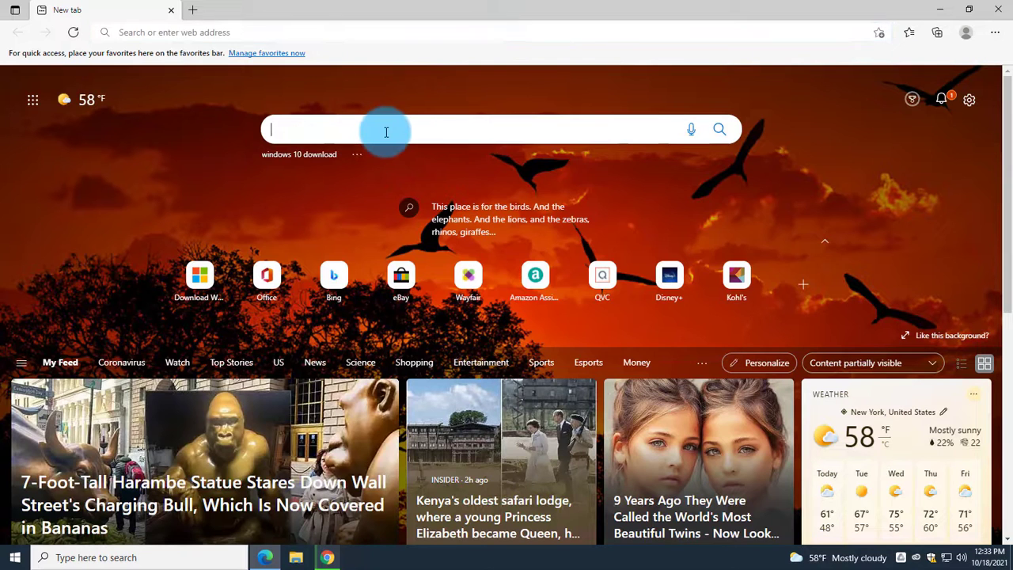
{"action": "left_click", "coordinate": [328, 158]}
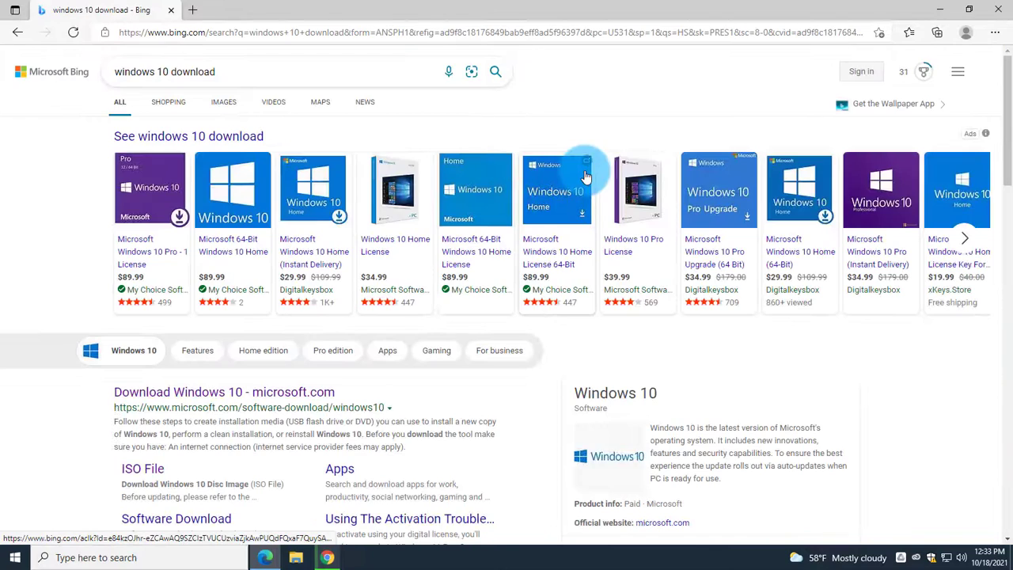
{"action": "left_click", "coordinate": [285, 395]}
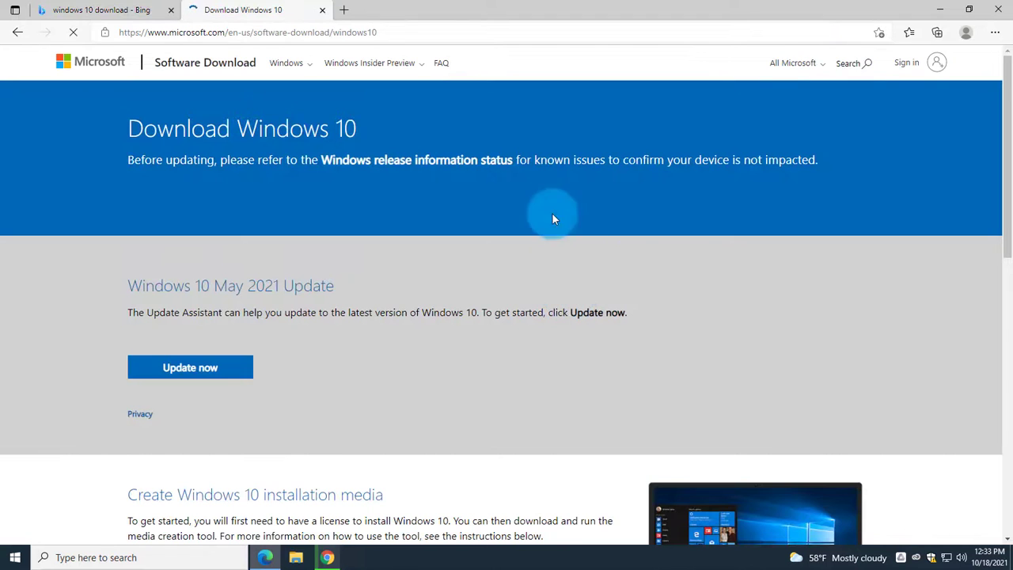
{"action": "scroll", "coordinate": [523, 210], "scroll_direction": "down", "scroll_amount": 8}
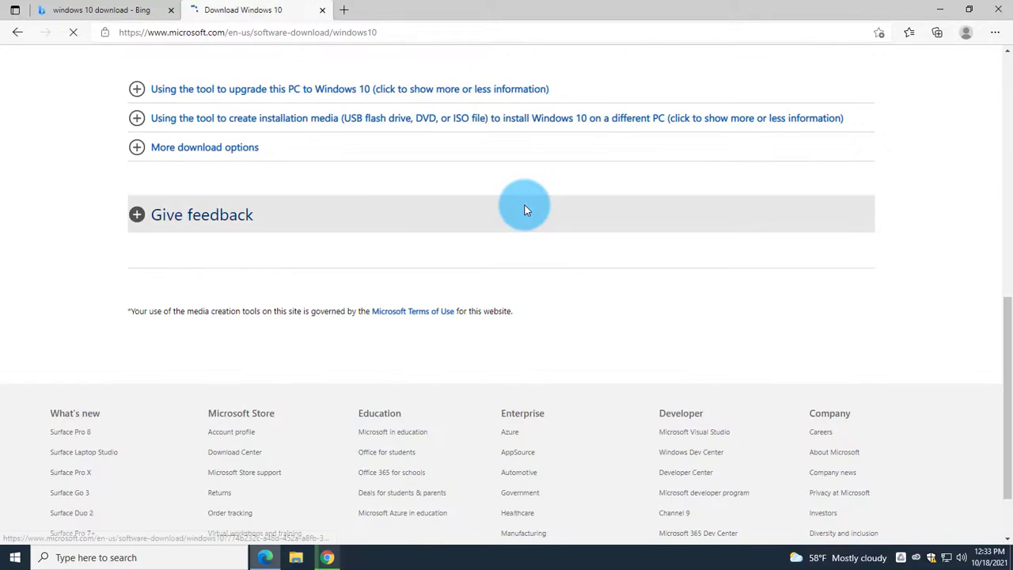
{"action": "scroll", "coordinate": [524, 209], "scroll_direction": "up", "scroll_amount": 4}
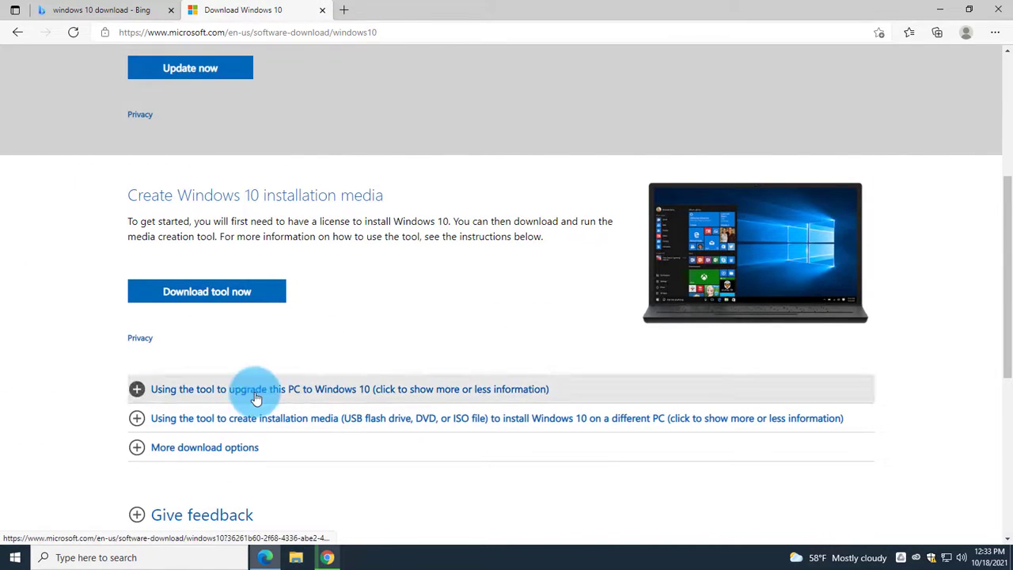
{"action": "scroll", "coordinate": [316, 332], "scroll_direction": "up", "scroll_amount": 3}
{"action": "scroll", "coordinate": [317, 332], "scroll_direction": "down", "scroll_amount": 3}
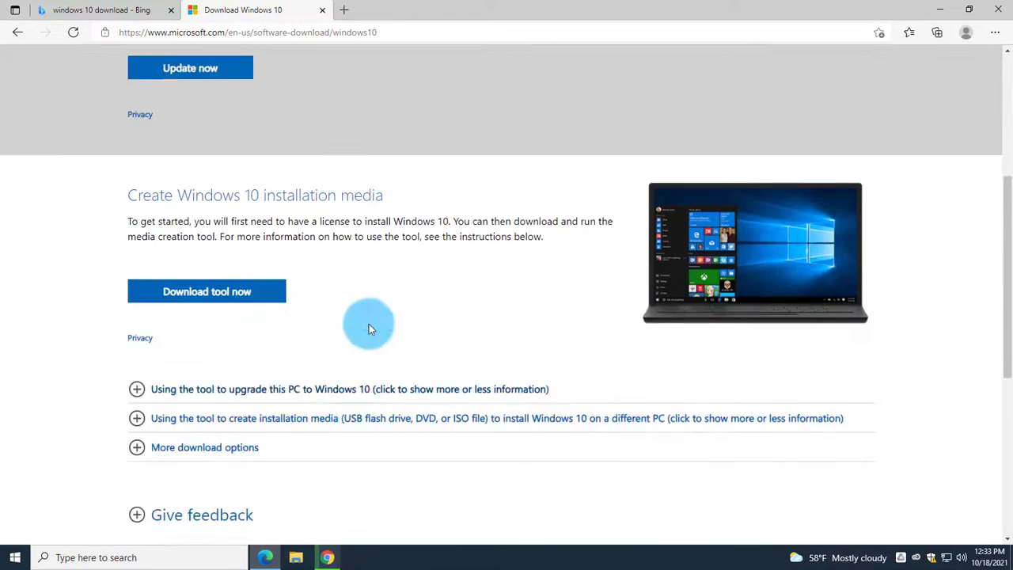
{"action": "scroll", "coordinate": [368, 329], "scroll_direction": "up", "scroll_amount": 3}
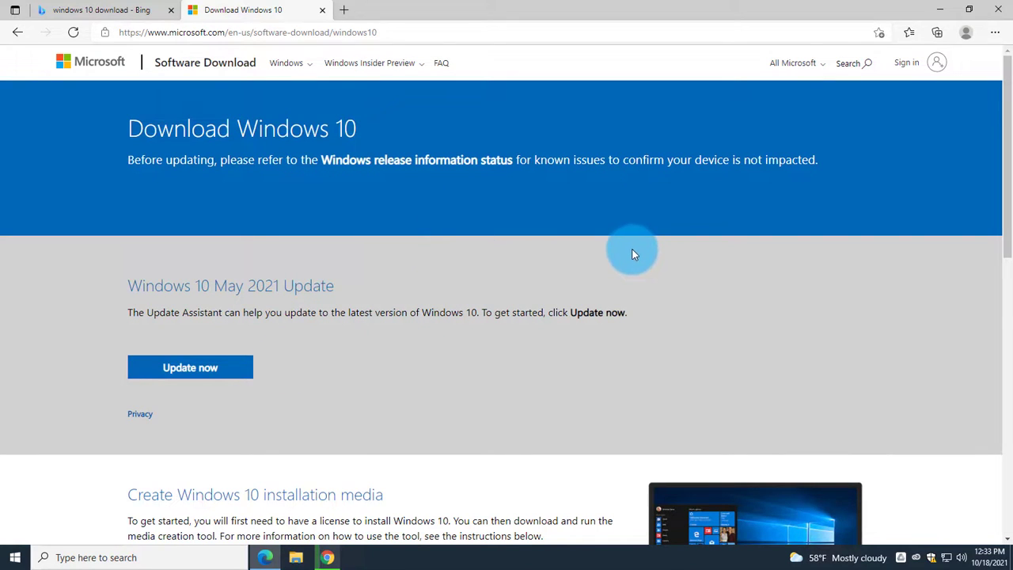
- Open the developer tools for the Download Windows 10 page and show the Network conditions settings
{"action": "left_click", "coordinate": [995, 32]}
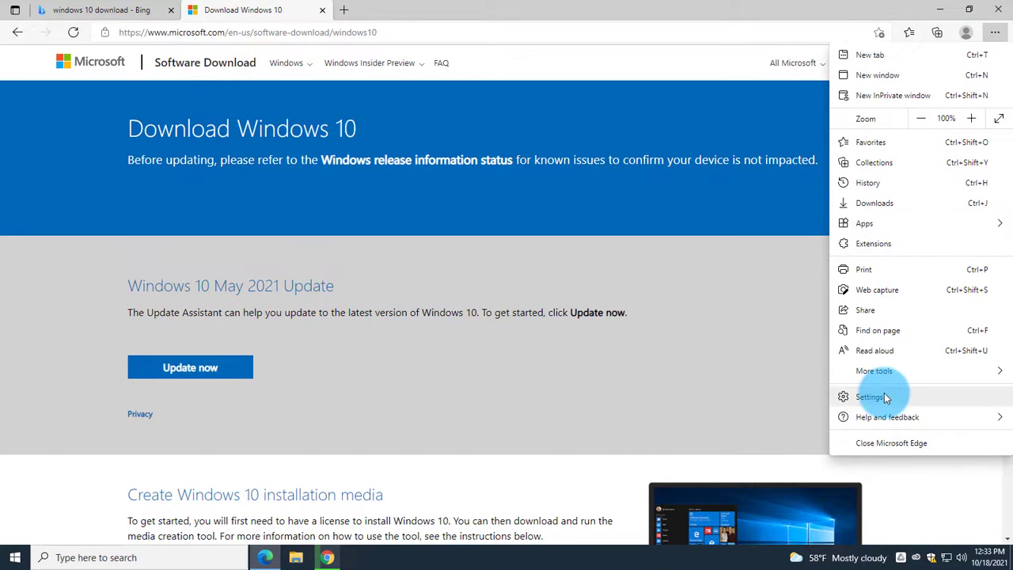
{"action": "mouse_move", "coordinate": [889, 374]}
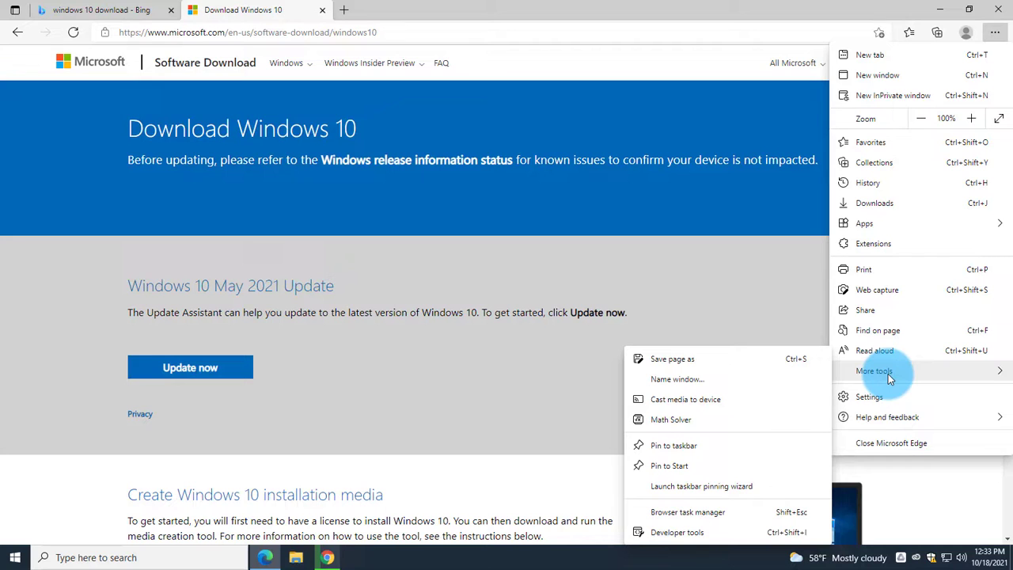
{"action": "left_click", "coordinate": [700, 533]}
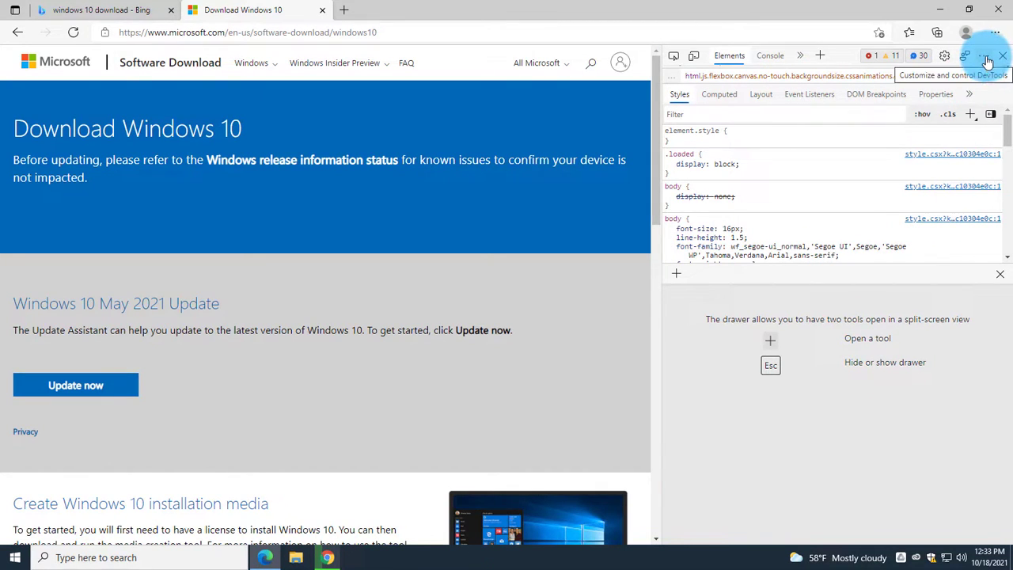
{"action": "left_click", "coordinate": [985, 57]}
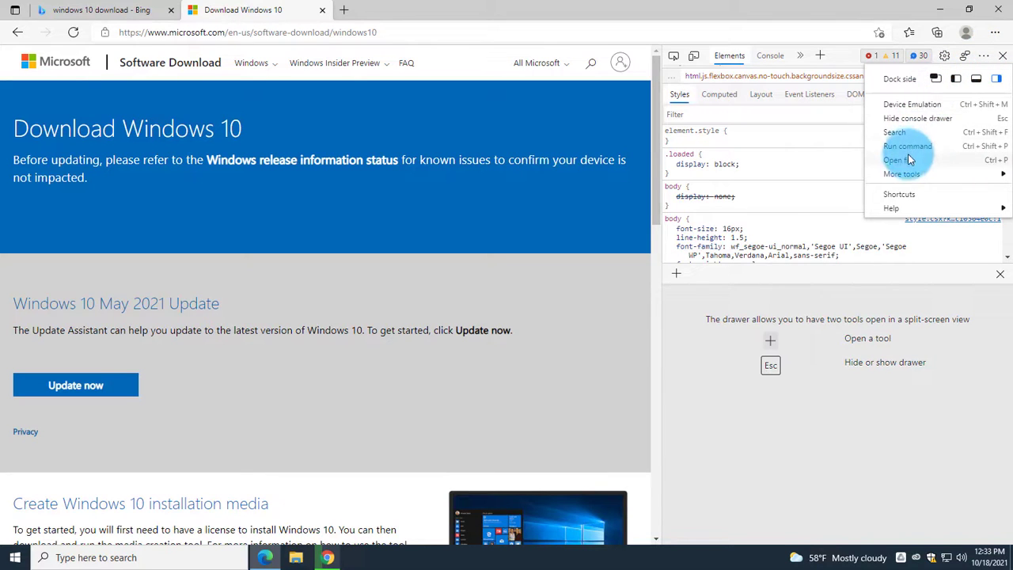
{"action": "mouse_move", "coordinate": [902, 173]}
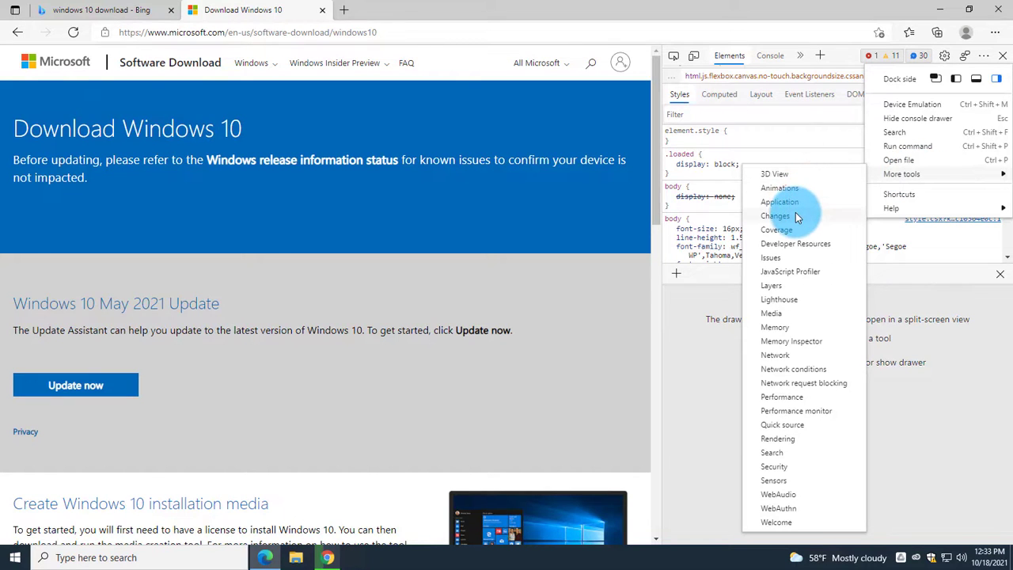
{"action": "left_click", "coordinate": [813, 367]}
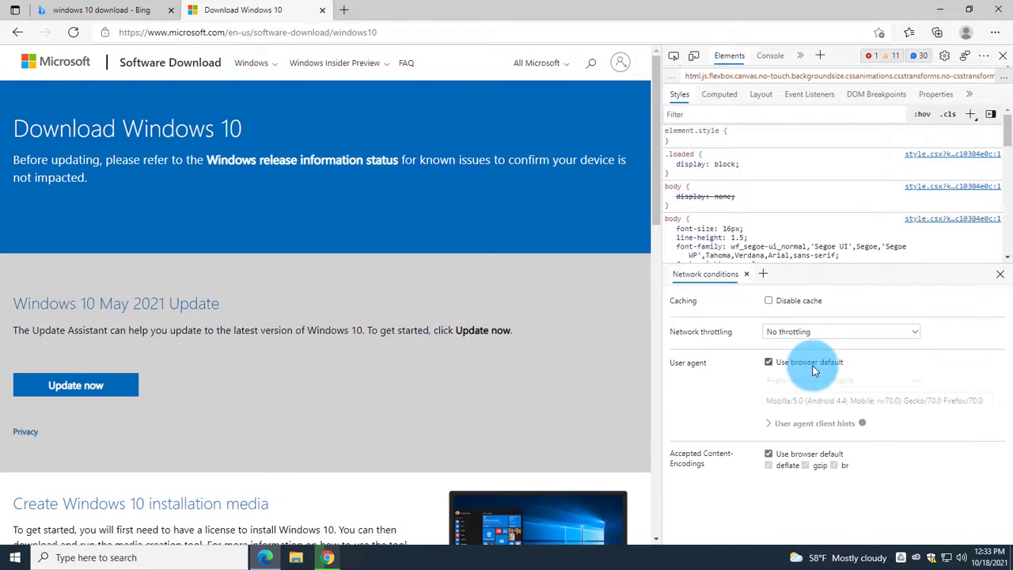
- Override the browser's default user agent with Chrome — Chrome OS and reload the Windows 10 download page
{"action": "left_click", "coordinate": [768, 362]}
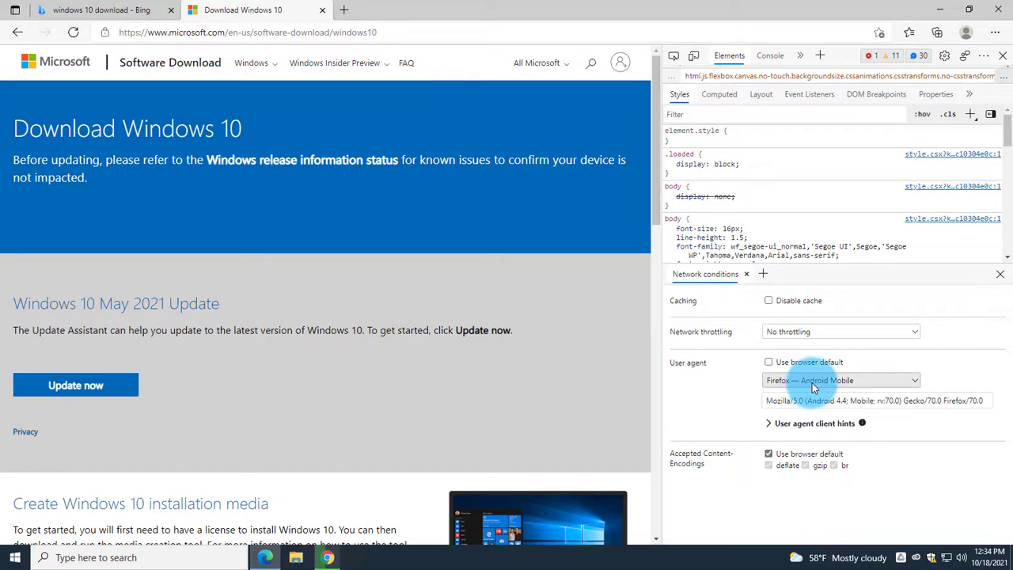
{"action": "left_click", "coordinate": [869, 381]}
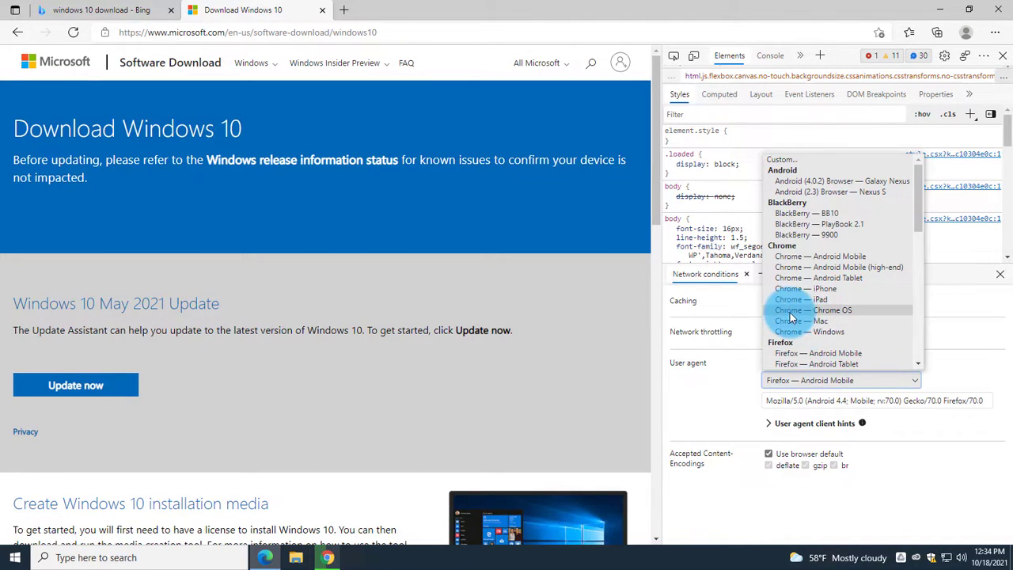
{"action": "left_click", "coordinate": [854, 313]}
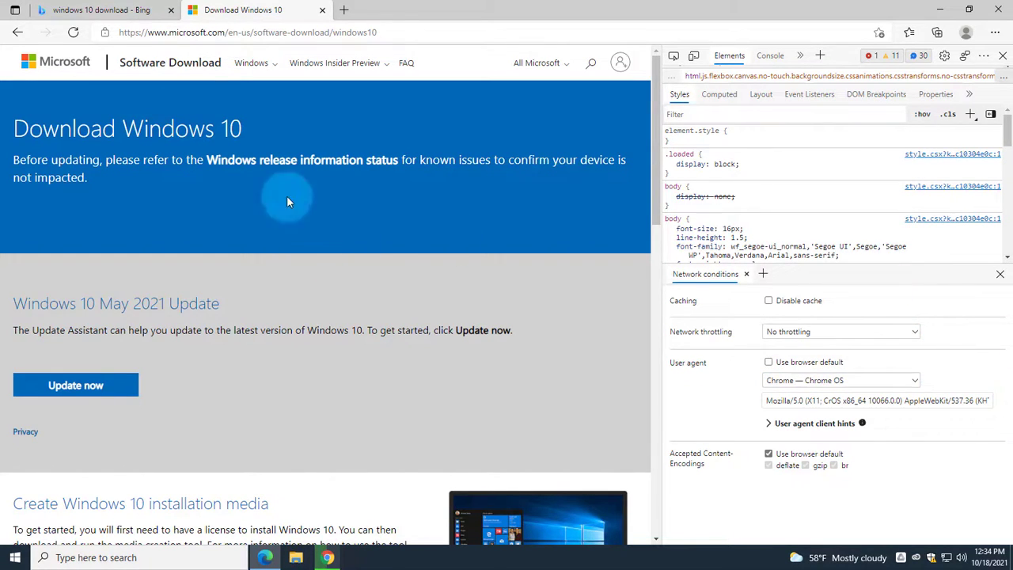
{"action": "left_click", "coordinate": [73, 33]}
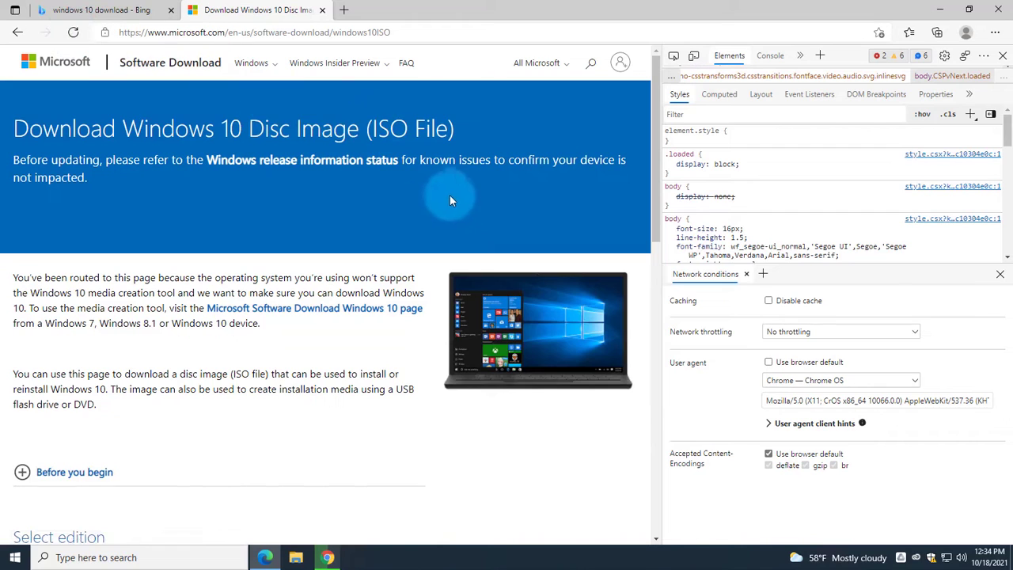
- Close the developer tools, then select Windows 10 as the edition and confirm it
{"action": "scroll", "coordinate": [456, 216], "scroll_direction": "down", "scroll_amount": 3}
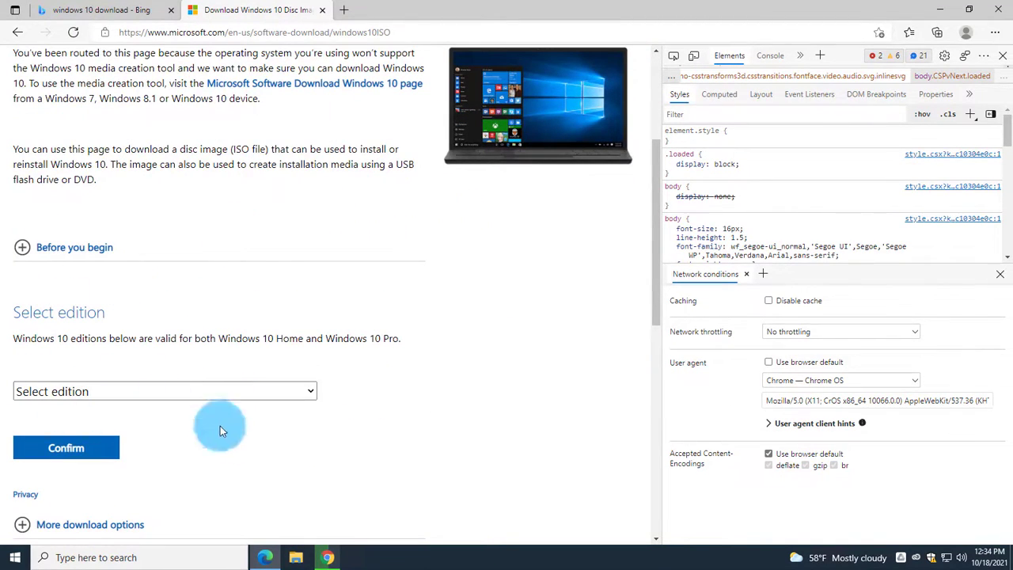
{"action": "left_click", "coordinate": [1003, 57]}
{"action": "left_click", "coordinate": [202, 374]}
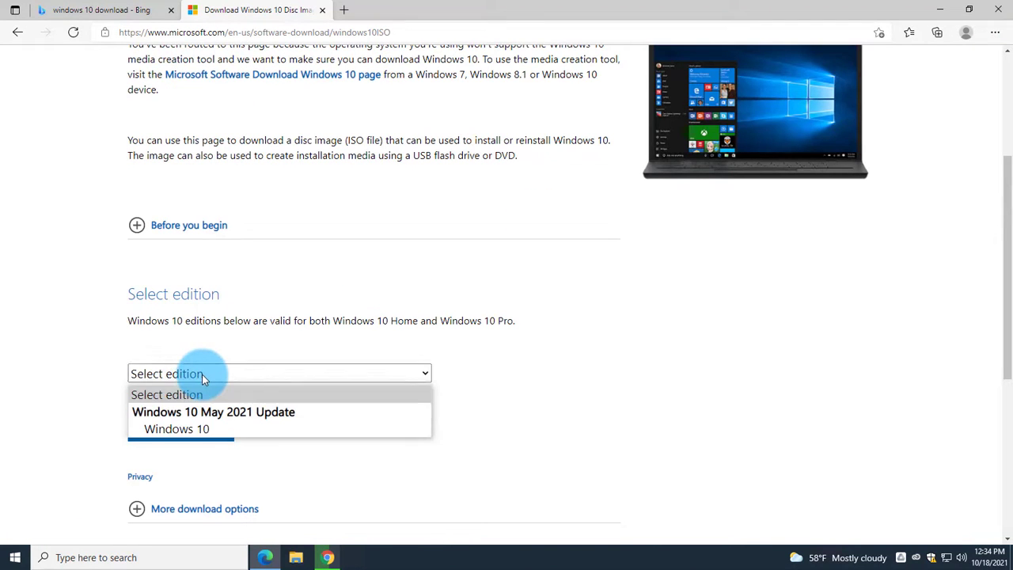
{"action": "left_click", "coordinate": [200, 428]}
{"action": "left_click", "coordinate": [202, 430]}
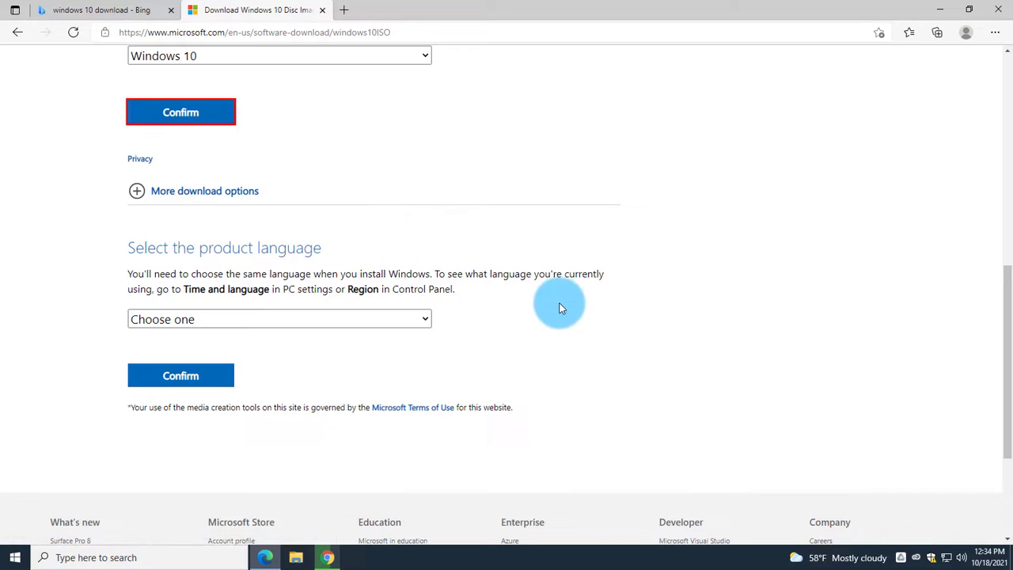
- Confirm English as the product language and start the 64-bit Windows 10 ISO download
{"action": "left_click", "coordinate": [180, 319]}
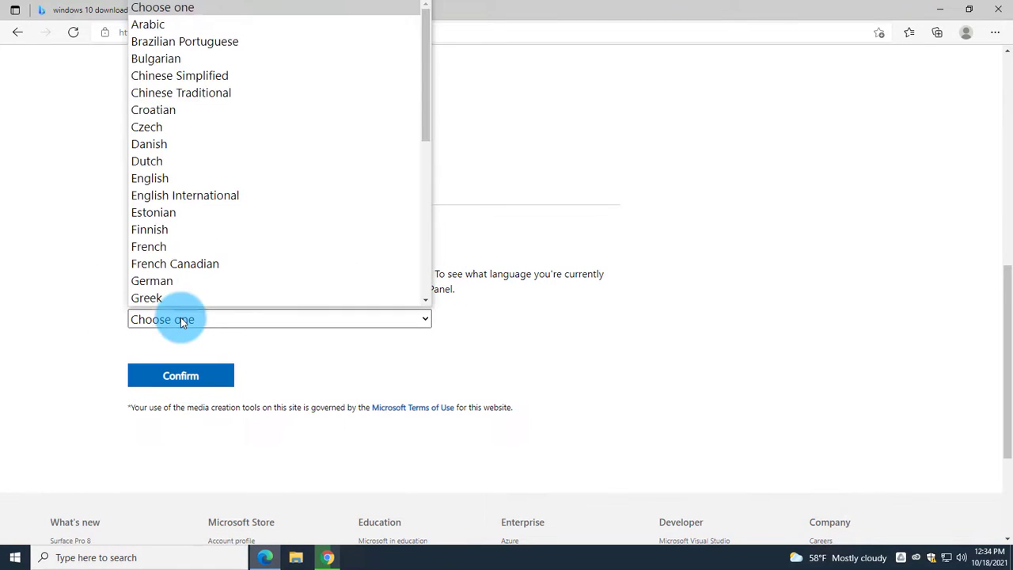
{"action": "left_click", "coordinate": [179, 177]}
{"action": "left_click", "coordinate": [167, 374]}
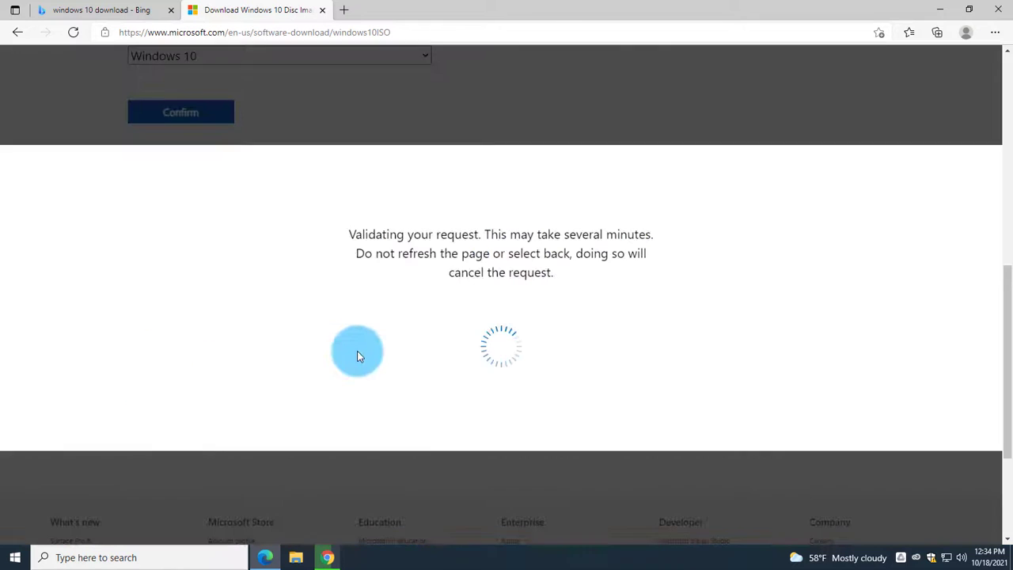
{"action": "scroll", "coordinate": [396, 356], "scroll_direction": "up", "scroll_amount": 2}
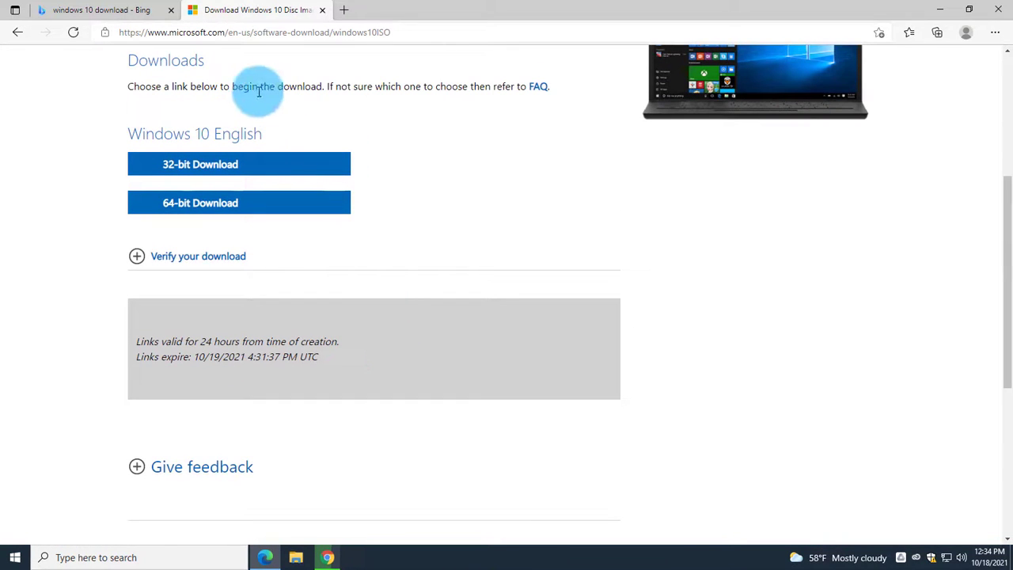
{"action": "left_click", "coordinate": [193, 205]}
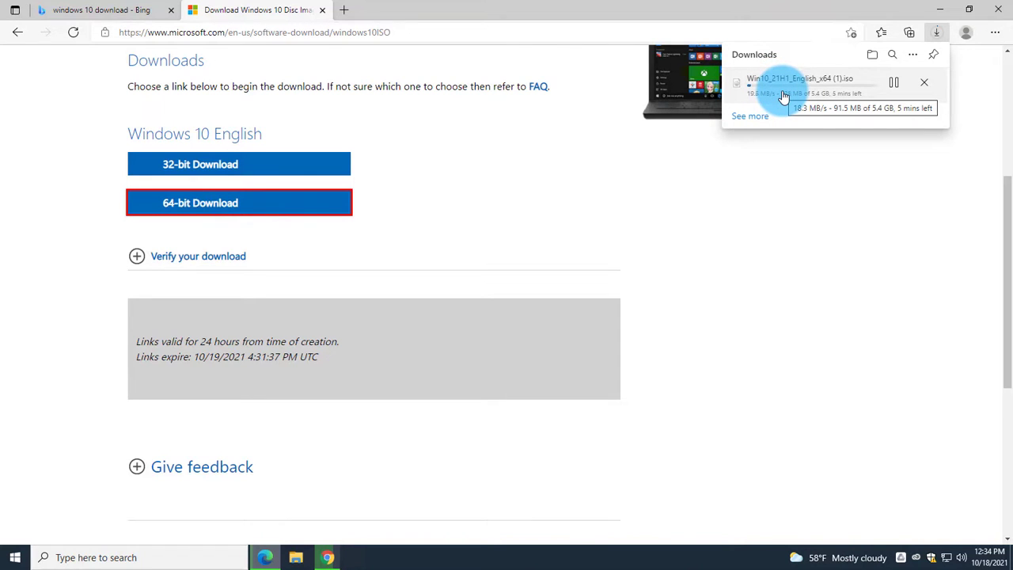
- Minimize the browser and create a folder named win10 on the desktop
{"action": "left_click", "coordinate": [939, 9]}
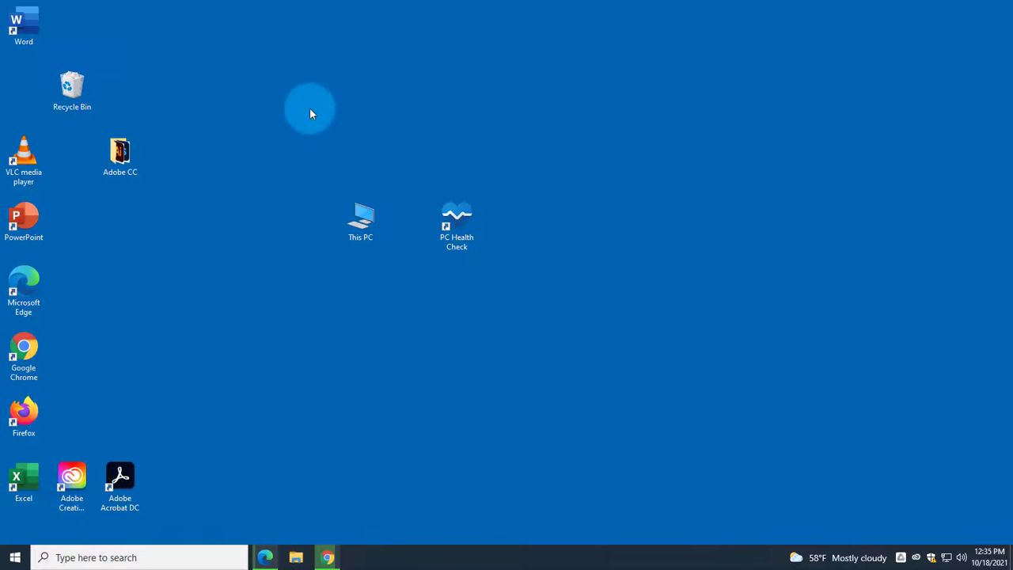
{"action": "right_click", "coordinate": [164, 241]}
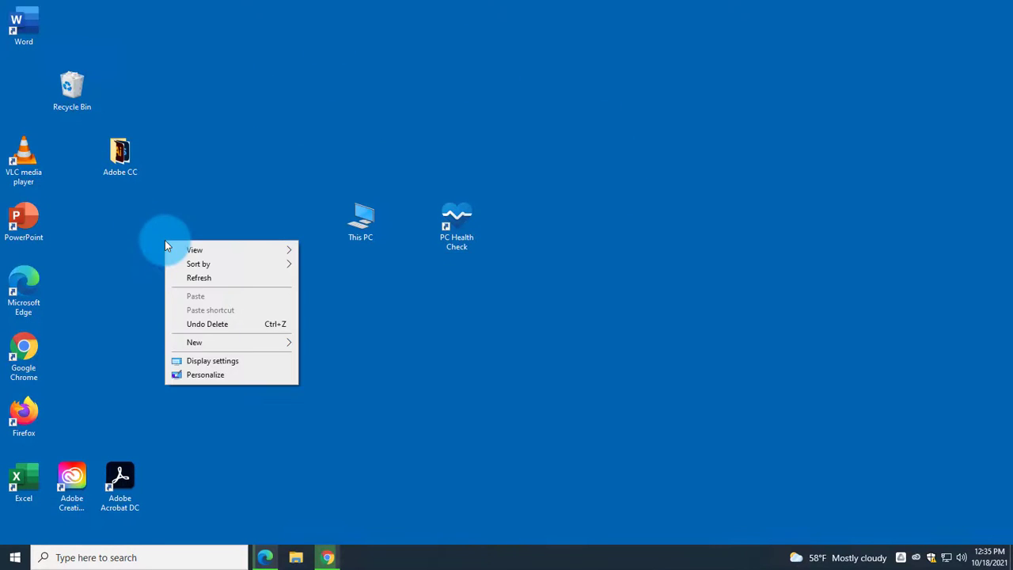
{"action": "mouse_move", "coordinate": [213, 349]}
{"action": "left_click", "coordinate": [327, 343]}
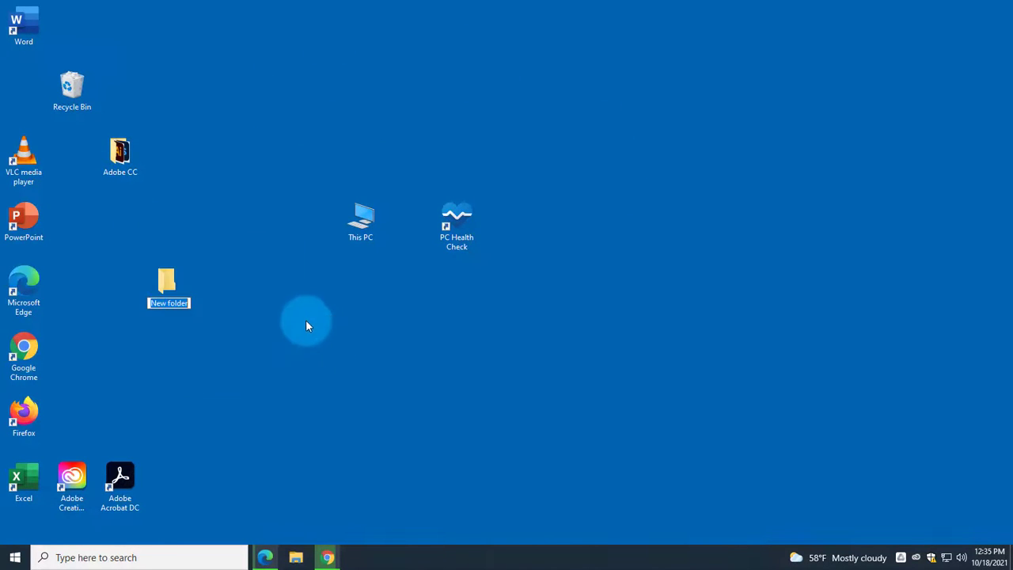
{"action": "type", "text": "win10"}
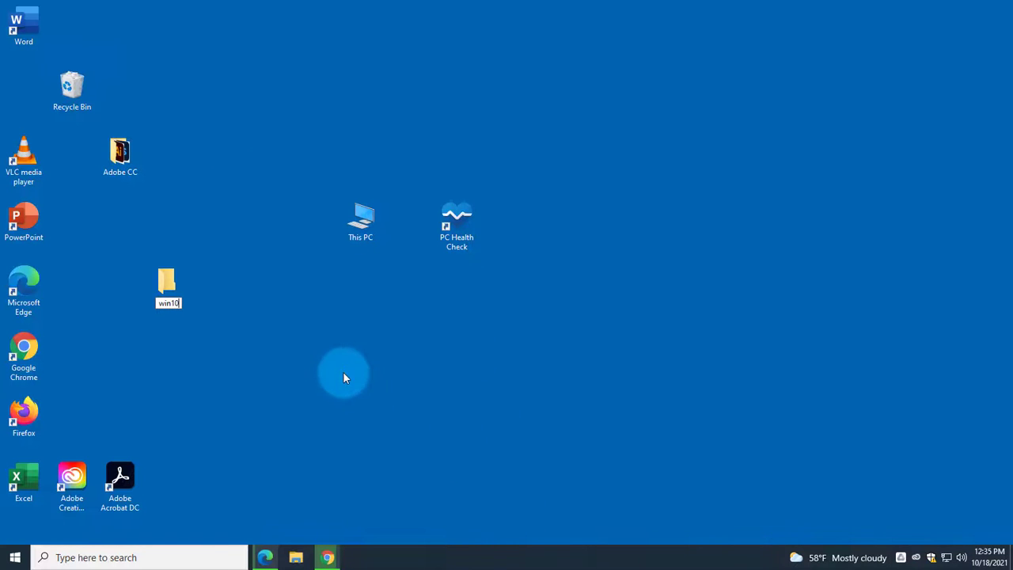
{"action": "key", "text": "Return"}
- Create a second desktop folder named win11 and place it directly below the This PC icon
{"action": "right_click", "coordinate": [338, 321]}
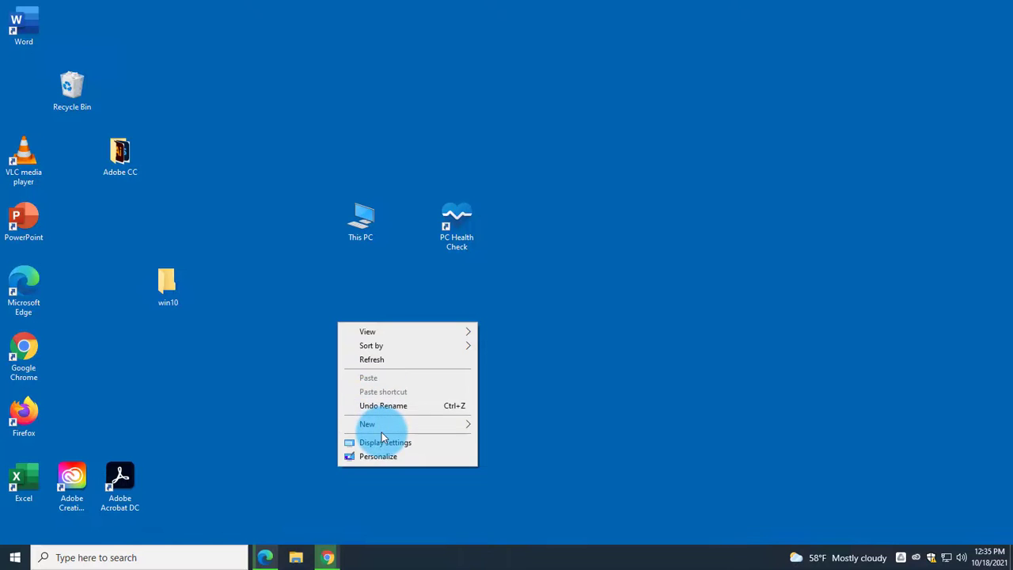
{"action": "mouse_move", "coordinate": [402, 425]}
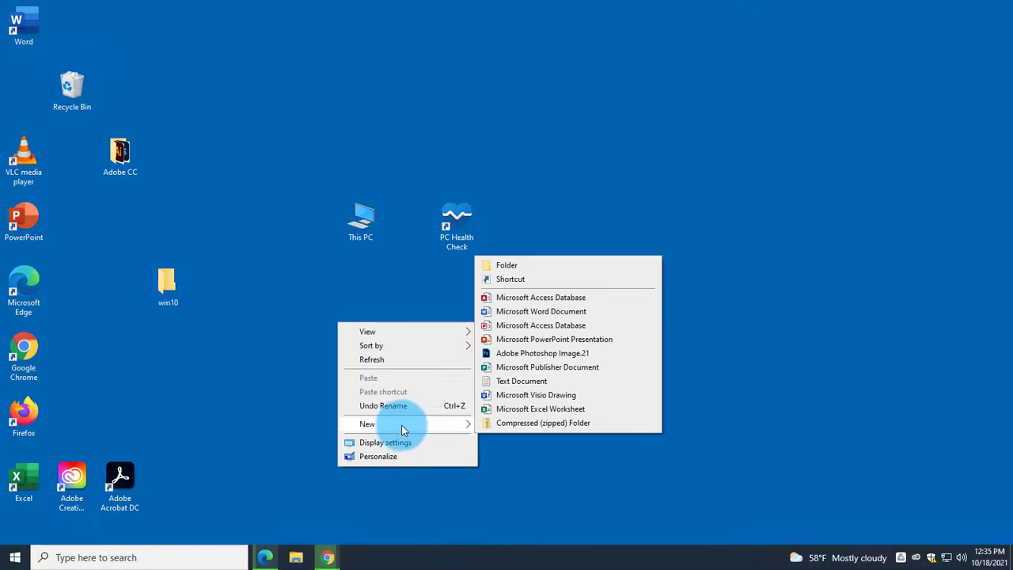
{"action": "left_click", "coordinate": [511, 270]}
{"action": "type", "text": "win"}
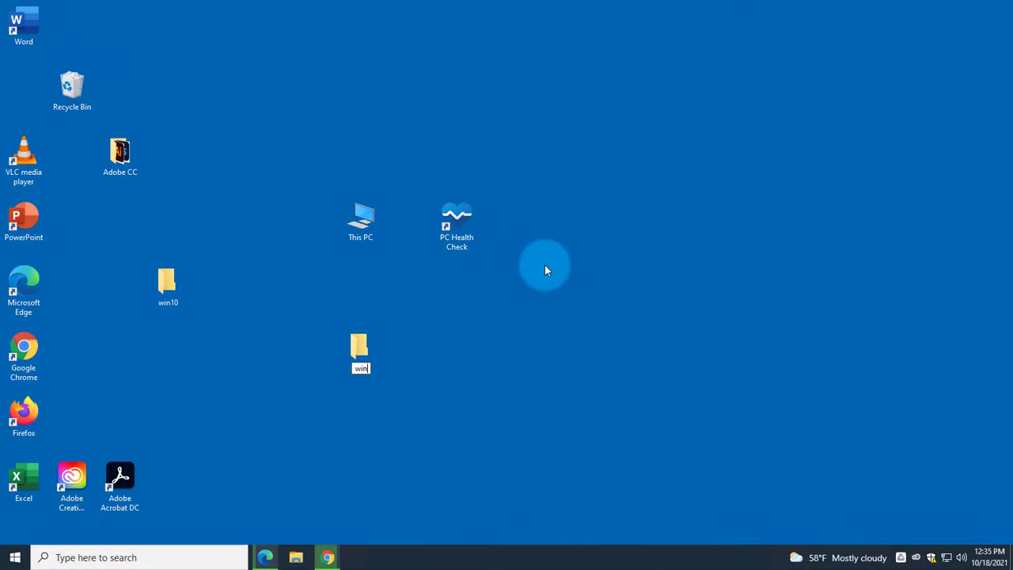
{"action": "type", "text": "11"}
{"action": "key", "text": "Return"}
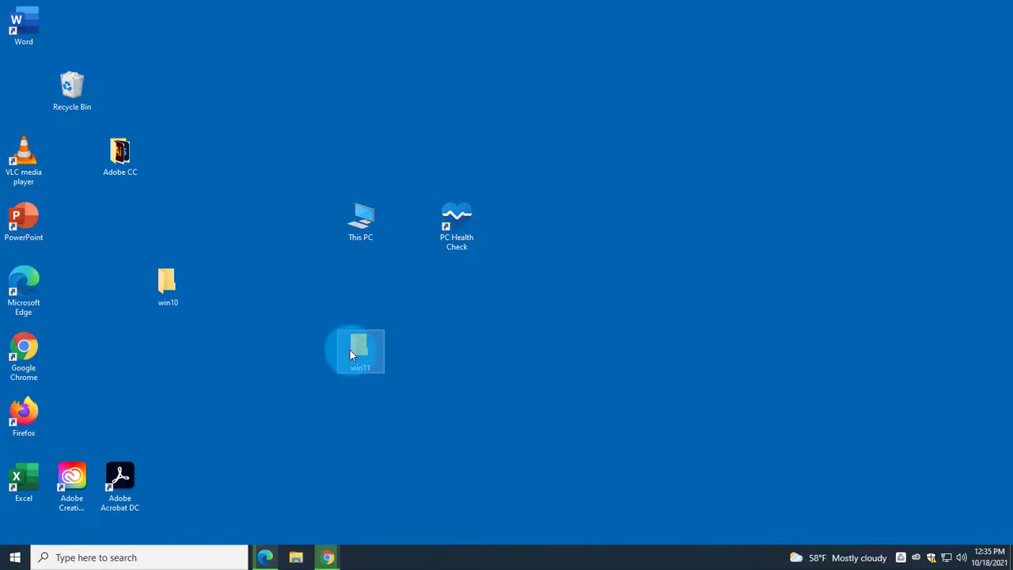
{"action": "left_click_drag", "start_coordinate": [361, 332], "coordinate": [356, 298]}
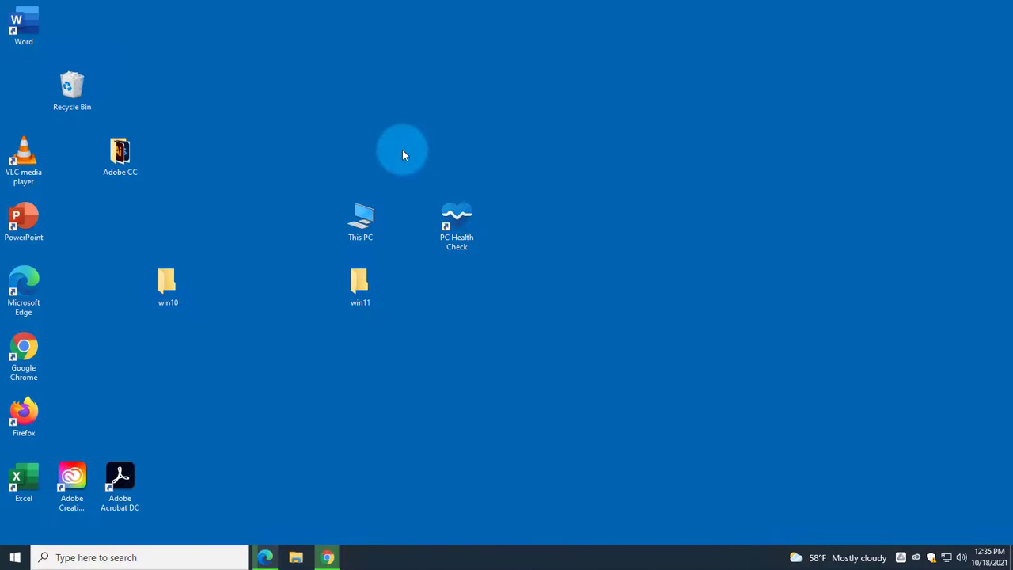
- Open the software folder on the windows (C:) drive, keeping the File Explorer window clear of the desktop folders
{"action": "left_click", "coordinate": [359, 226]}
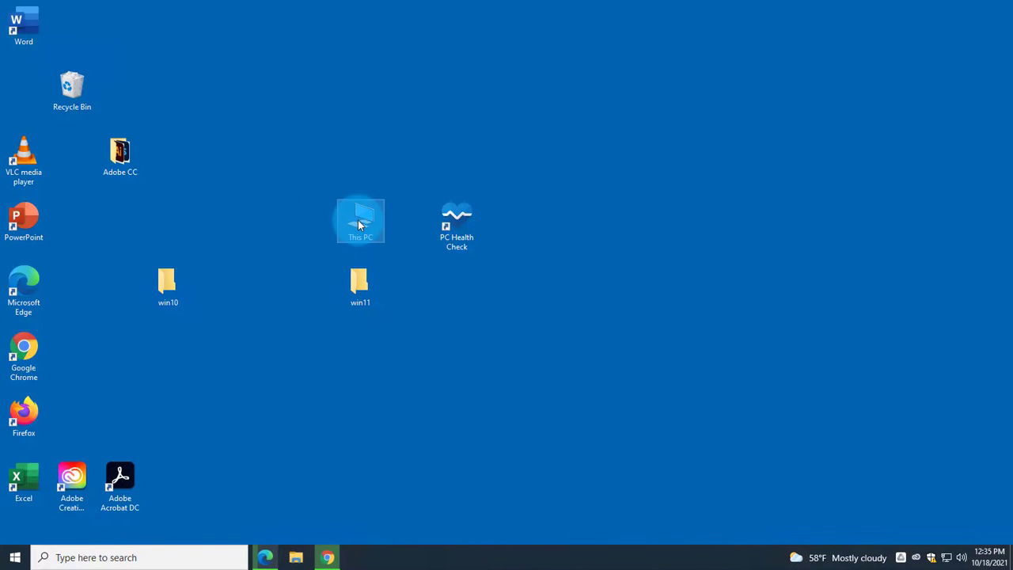
{"action": "double_click", "coordinate": [358, 225]}
{"action": "left_click_drag", "start_coordinate": [353, 82], "coordinate": [680, 81]}
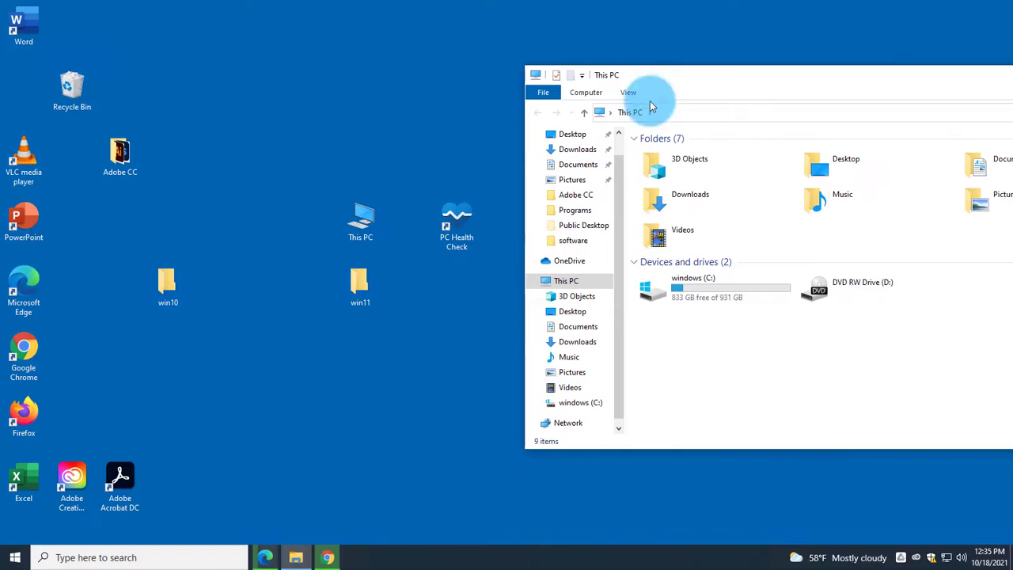
{"action": "double_click", "coordinate": [638, 297]}
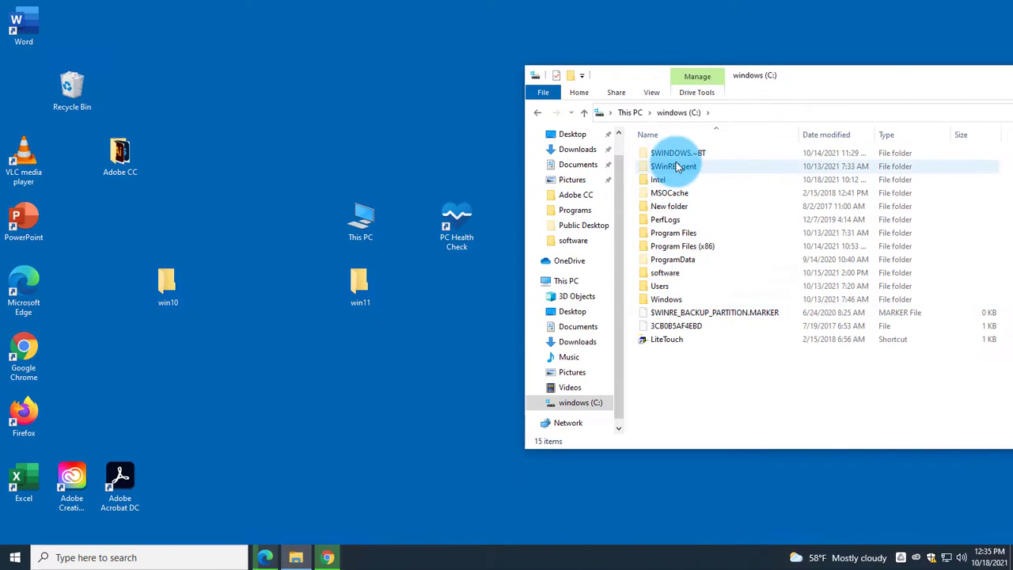
{"action": "double_click", "coordinate": [669, 273]}
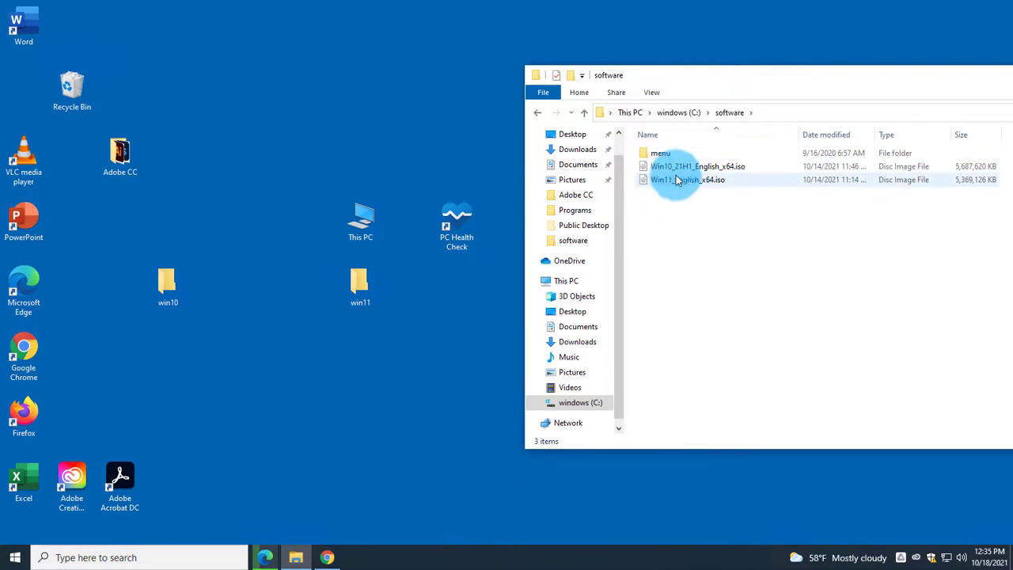
- Mount the Win10_21H1_English_x64.iso disc image
{"action": "left_click", "coordinate": [702, 169]}
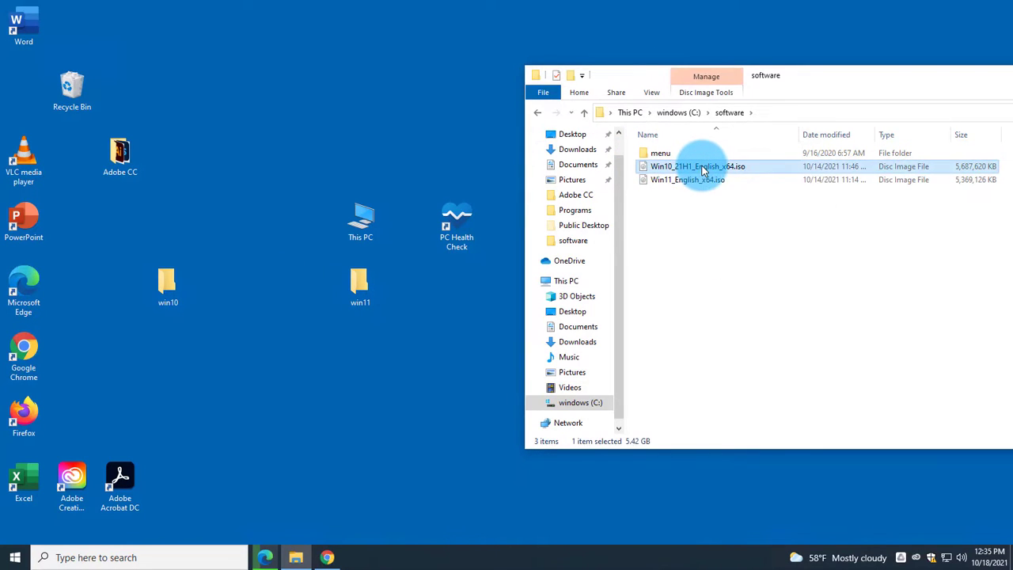
{"action": "right_click", "coordinate": [702, 168]}
{"action": "left_click", "coordinate": [732, 176]}
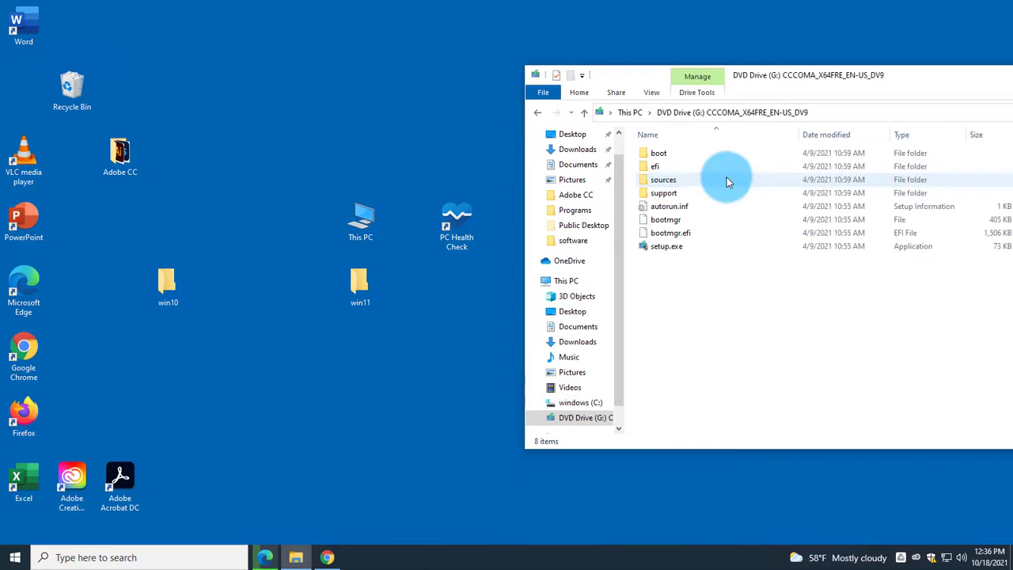
- Open a second This PC window, move it clear of the desktop folders, and open the mounted DVD Drive (G:)
{"action": "double_click", "coordinate": [354, 232]}
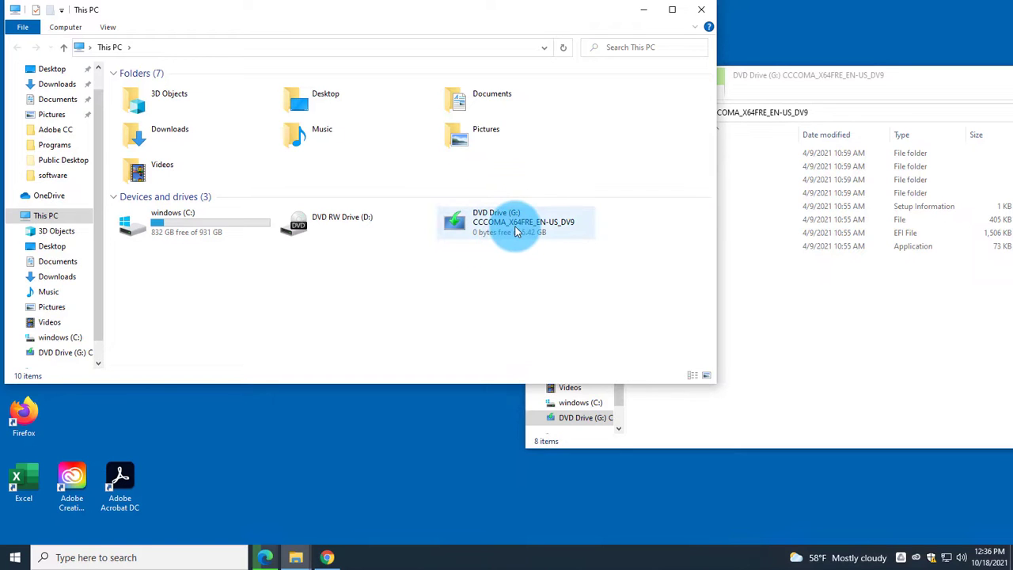
{"action": "left_click_drag", "start_coordinate": [389, 11], "coordinate": [788, 49]}
{"action": "left_click", "coordinate": [877, 261]}
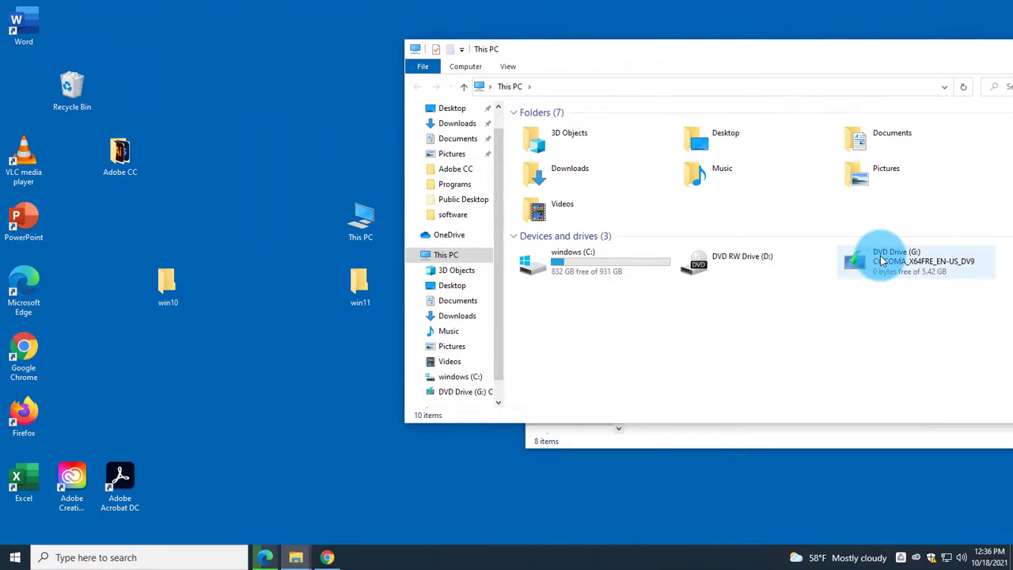
{"action": "right_click", "coordinate": [877, 261]}
{"action": "left_click", "coordinate": [884, 269]}
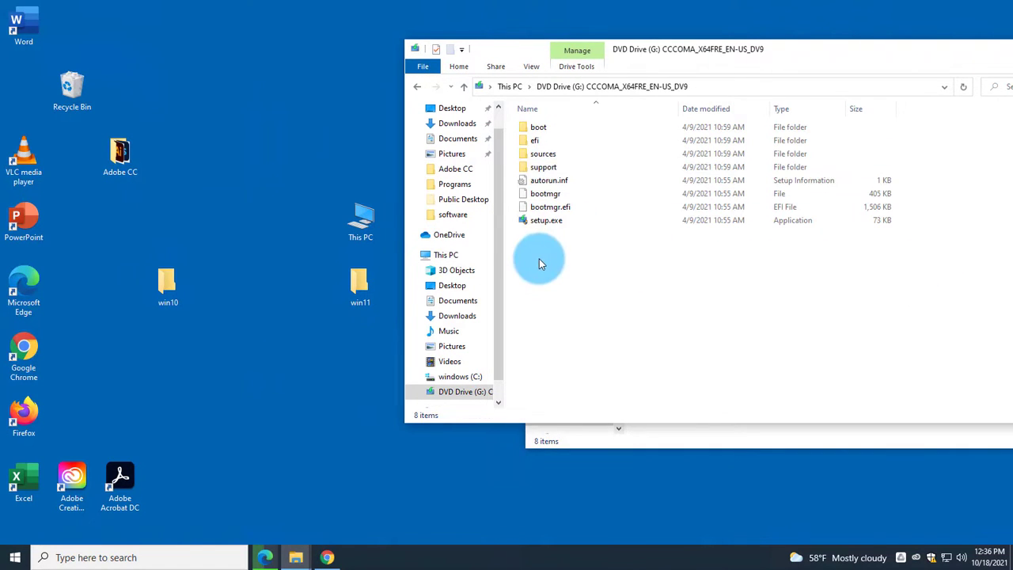
- Copy all files and folders from DVD Drive (G:) into the win10 desktop folder
{"action": "left_click_drag", "start_coordinate": [543, 260], "coordinate": [538, 111]}
{"action": "left_click_drag", "start_coordinate": [551, 157], "coordinate": [165, 283]}
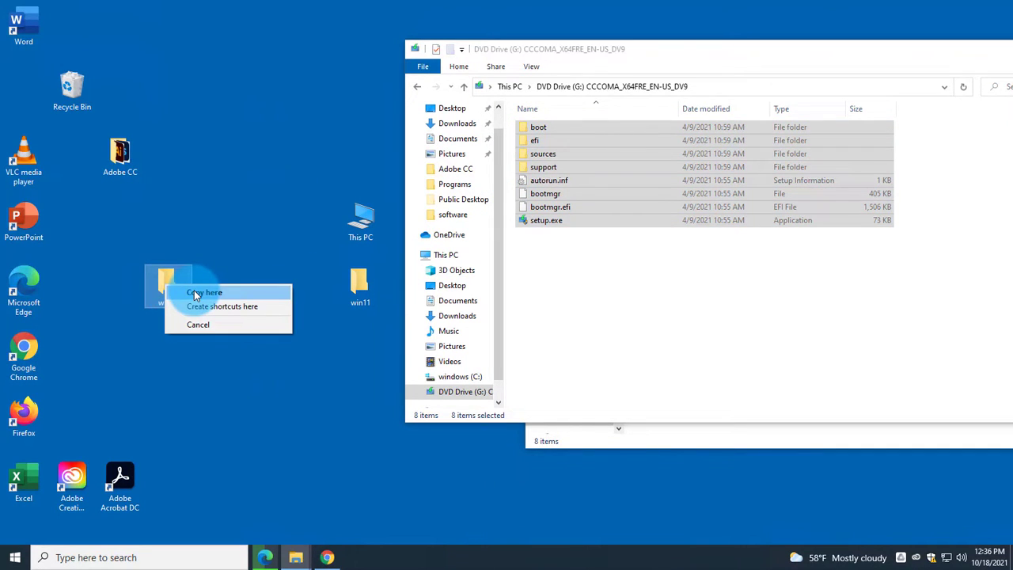
{"action": "left_click", "coordinate": [195, 293]}
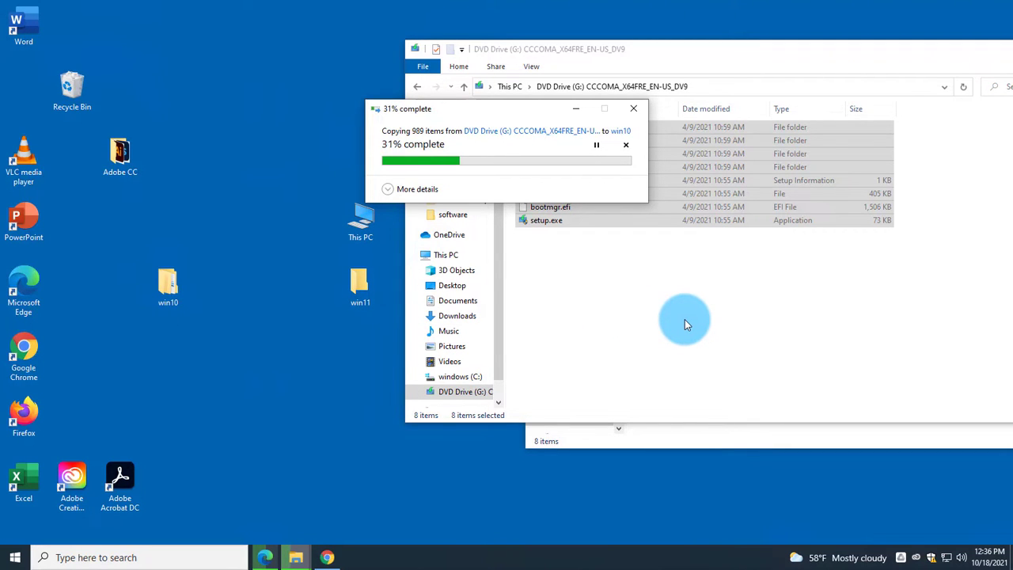
- Return to the software folder and mount the Win11_English_x64.iso disc image
{"action": "mouse_move", "coordinate": [354, 505]}
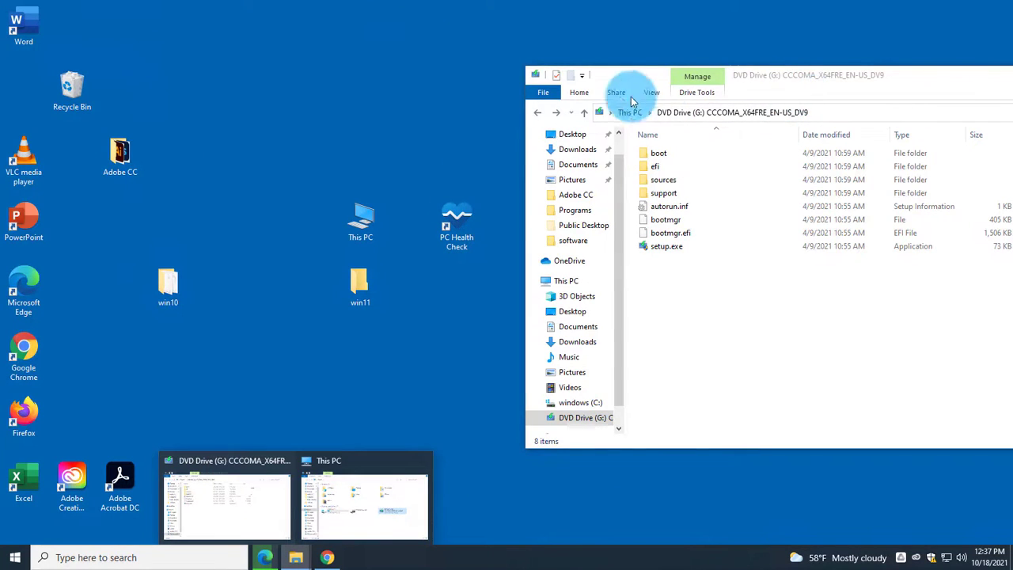
{"action": "left_click", "coordinate": [539, 113]}
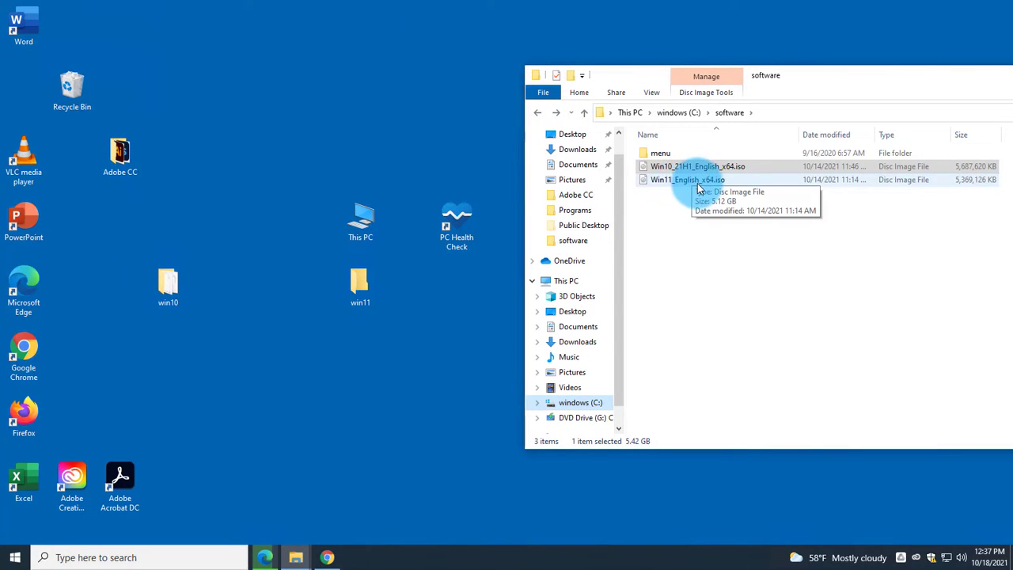
{"action": "right_click", "coordinate": [701, 183]}
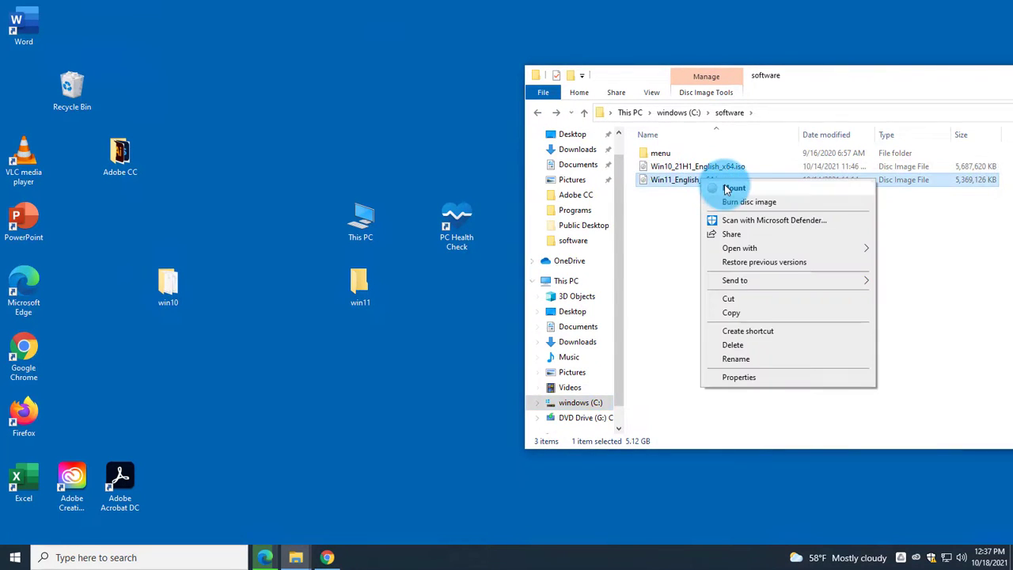
{"action": "left_click", "coordinate": [727, 189]}
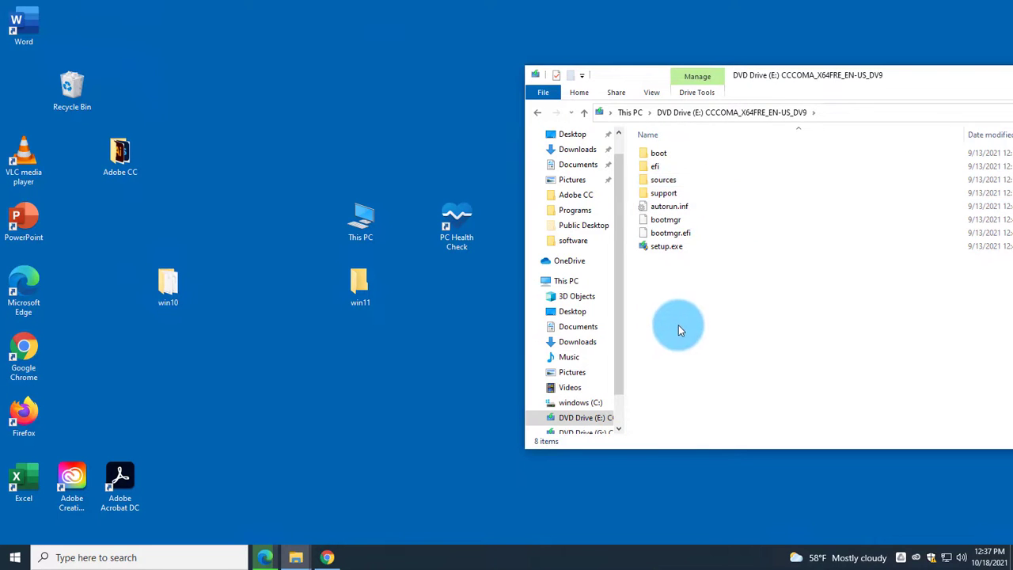
- Copy all files and folders from DVD Drive (E:) into the win11 desktop folder and close the drive's window
{"action": "left_click_drag", "start_coordinate": [646, 283], "coordinate": [659, 144]}
{"action": "left_click_drag", "start_coordinate": [676, 191], "coordinate": [375, 294]}
{"action": "left_click", "coordinate": [394, 293]}
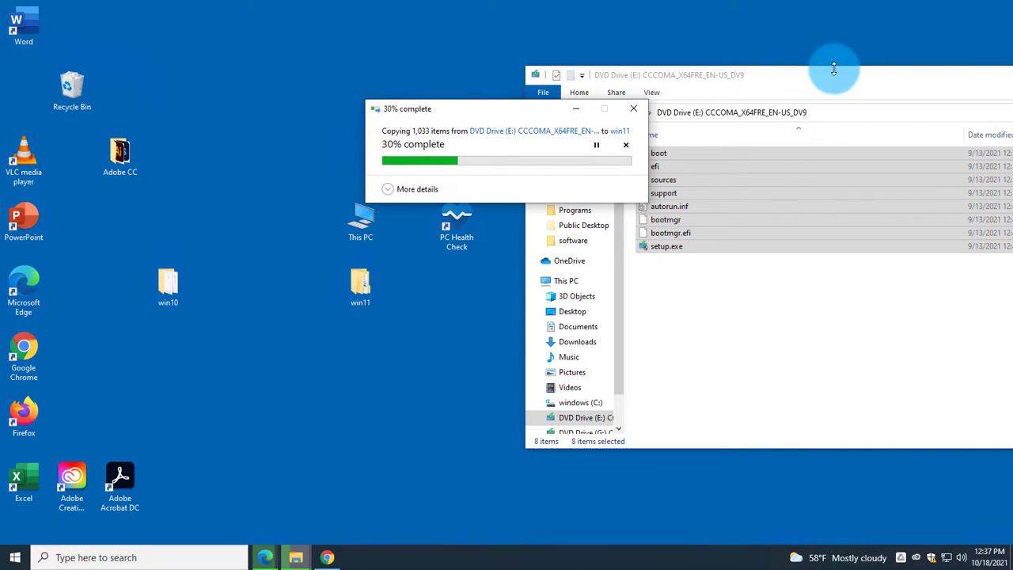
{"action": "left_click_drag", "start_coordinate": [834, 76], "coordinate": [540, 208]}
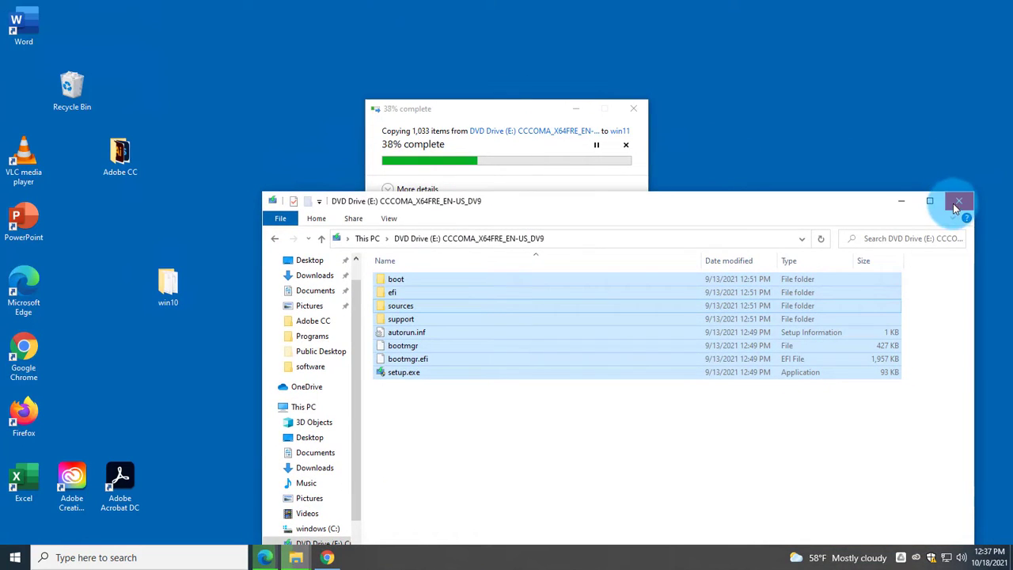
{"action": "left_click", "coordinate": [958, 200]}
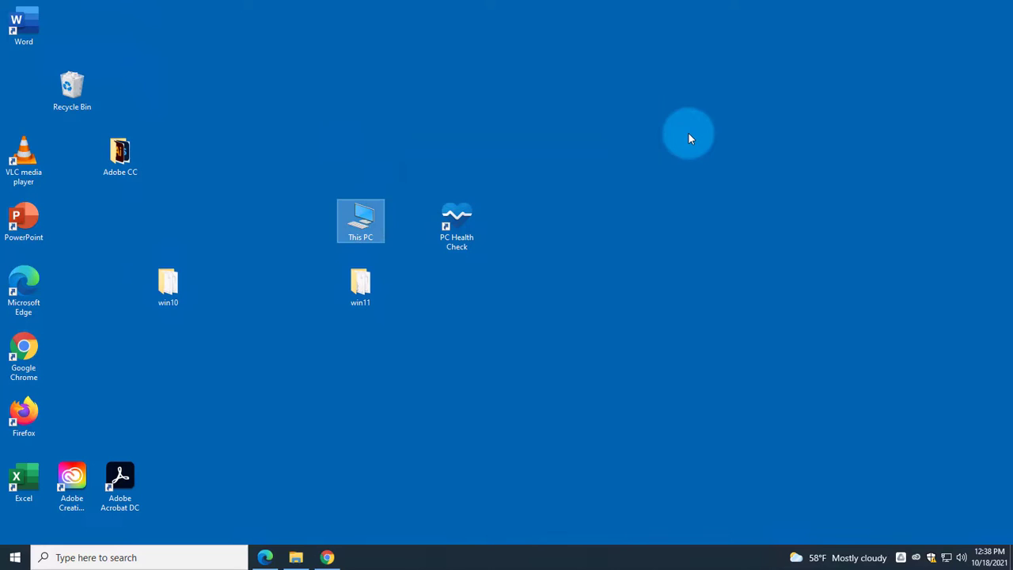
- Eject the mounted DVD Drive (G:) and DVD Drive (E:) from This PC, and close the window
{"action": "double_click", "coordinate": [360, 217]}
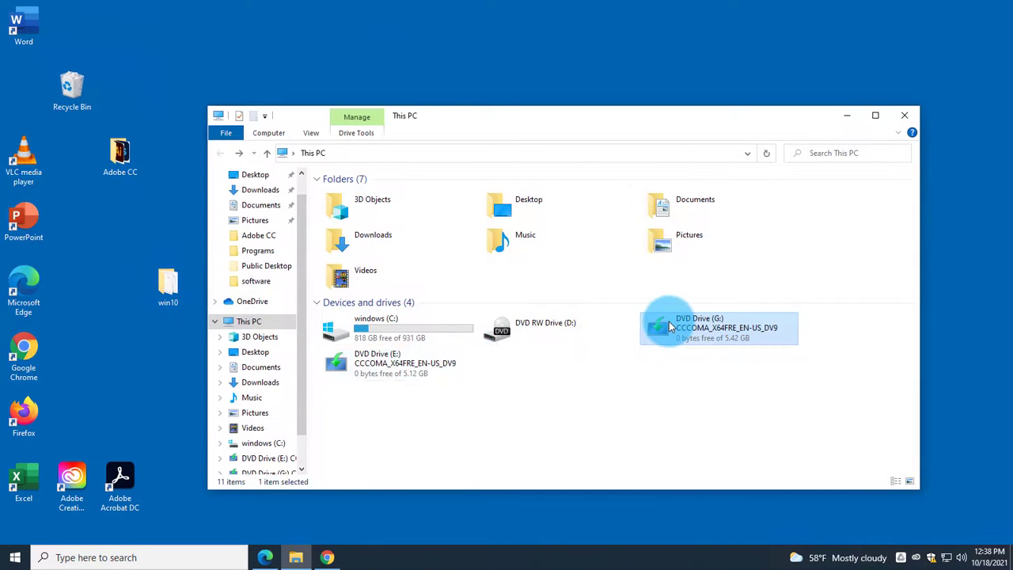
{"action": "left_click", "coordinate": [668, 323]}
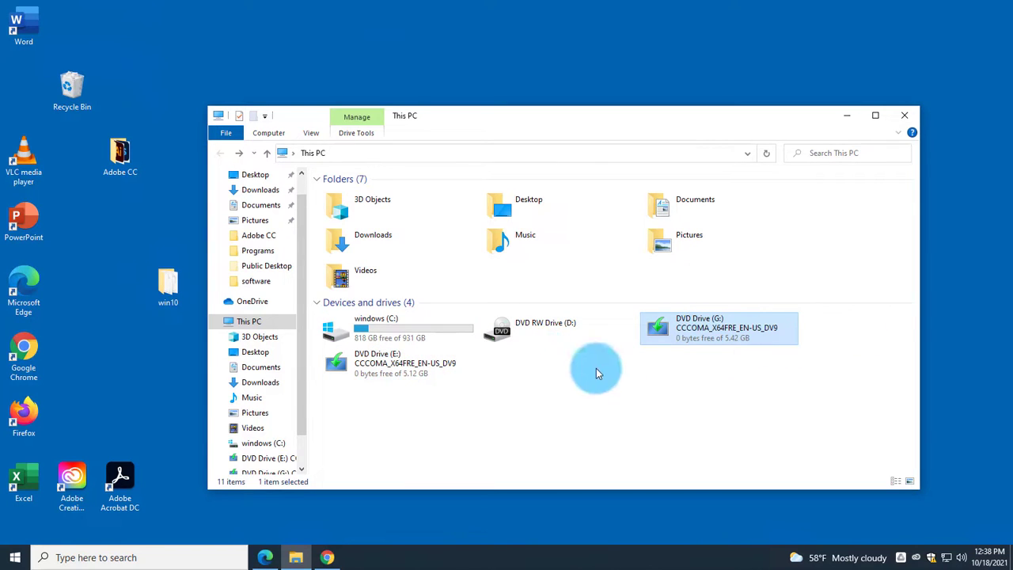
{"action": "right_click", "coordinate": [680, 326]}
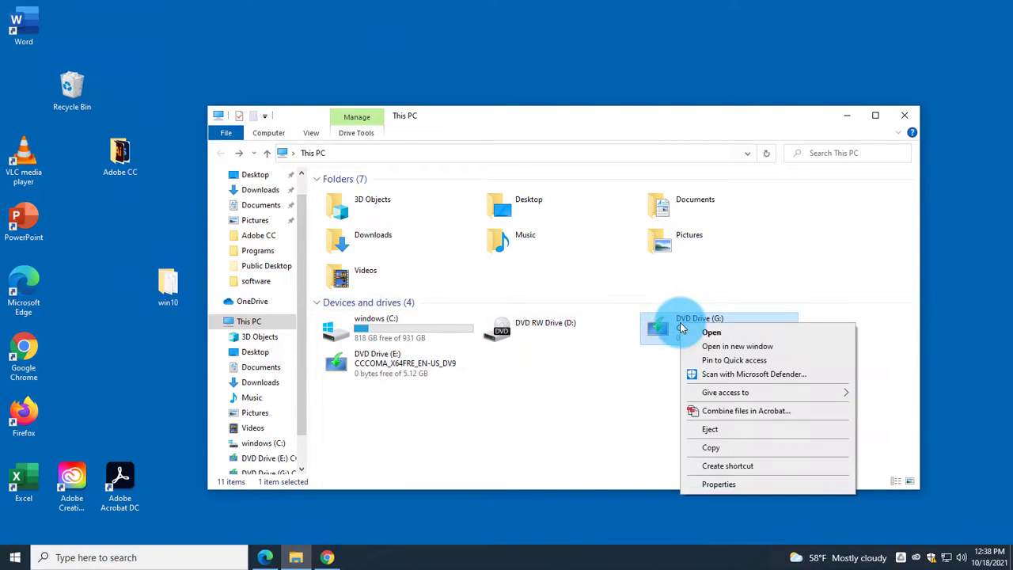
{"action": "left_click", "coordinate": [690, 429]}
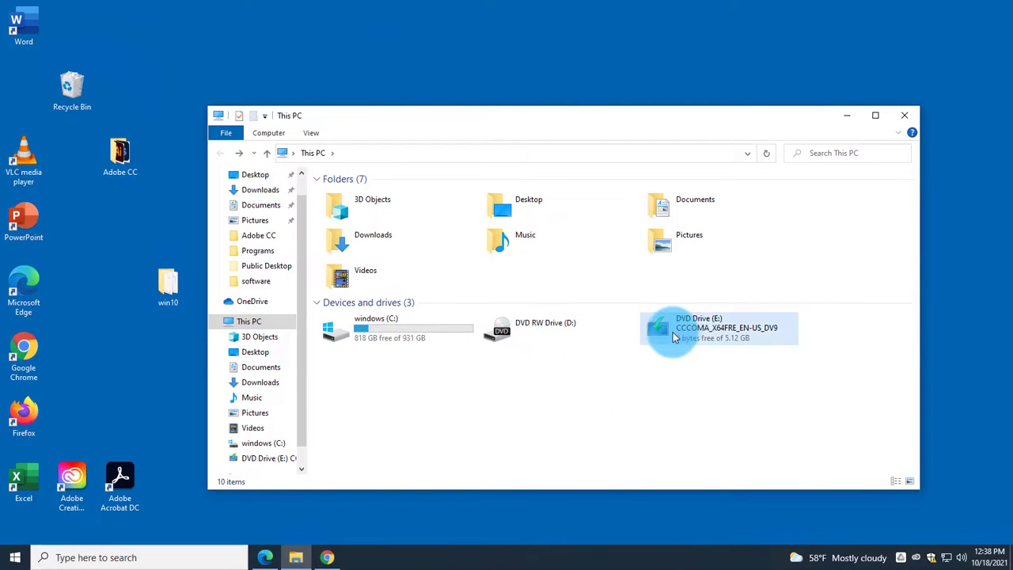
{"action": "right_click", "coordinate": [683, 323]}
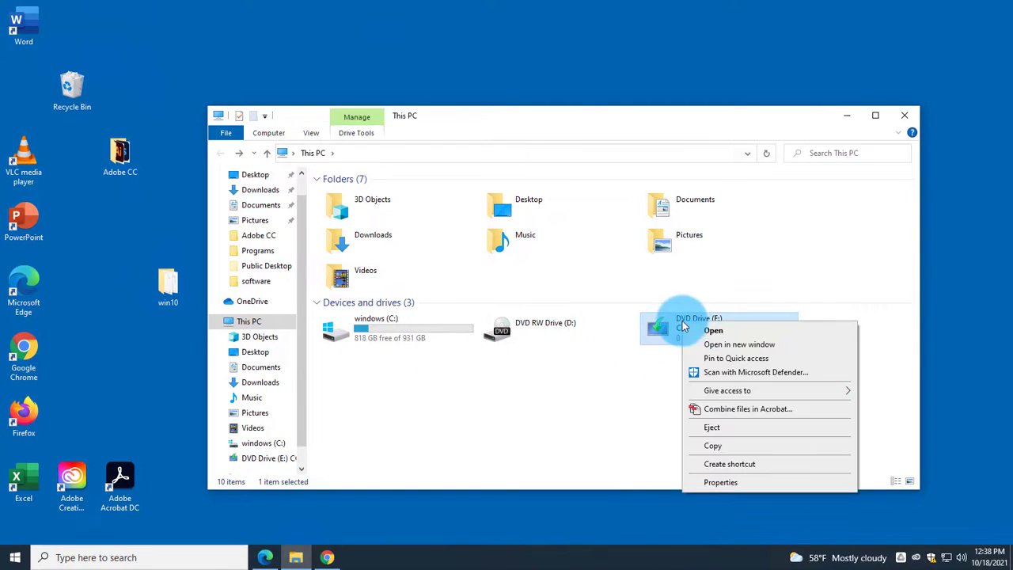
{"action": "left_click", "coordinate": [721, 431]}
{"action": "left_click", "coordinate": [905, 116]}
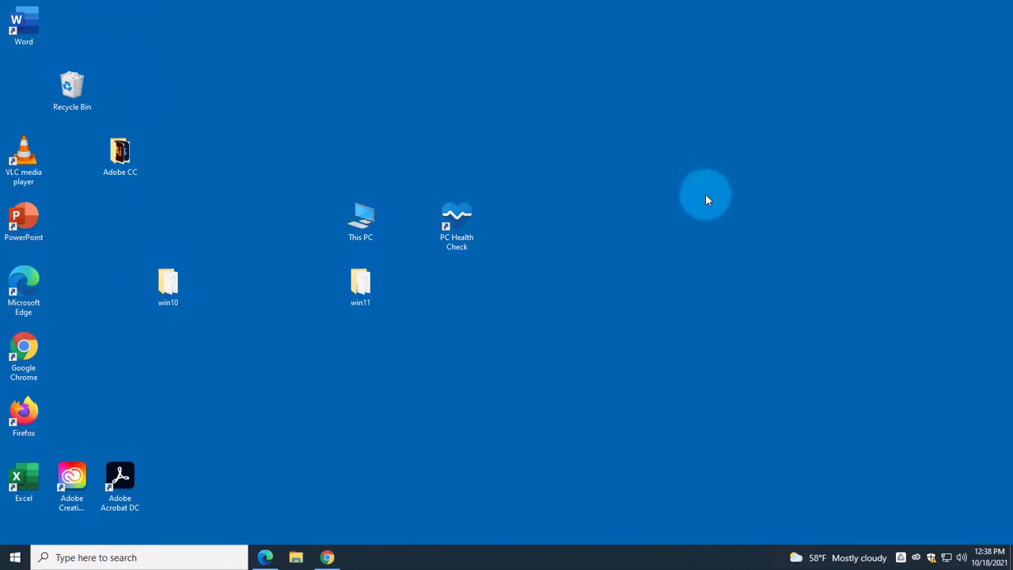
- Move the win10 desktop folder directly below PC Health Check and place win11 farther along the same row
{"action": "left_click_drag", "start_coordinate": [367, 314], "coordinate": [633, 294]}
{"action": "left_click", "coordinate": [305, 304]}
{"action": "mouse_move", "coordinate": [190, 290]}
{"action": "left_mouse_down"}
{"action": "mouse_move", "coordinate": [412, 279]}
{"action": "mouse_move", "coordinate": [475, 291]}
{"action": "left_mouse_up"}
{"action": "left_click", "coordinate": [546, 289]}
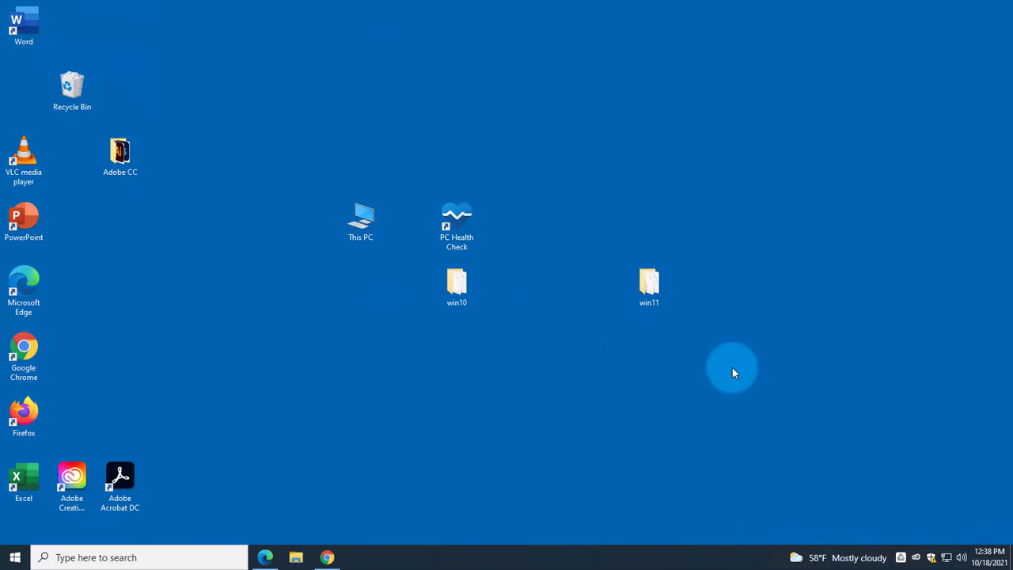
- Open the win10 and win11 folders side by side, and locate install.wim in win10's sources folder
{"action": "double_click", "coordinate": [450, 288]}
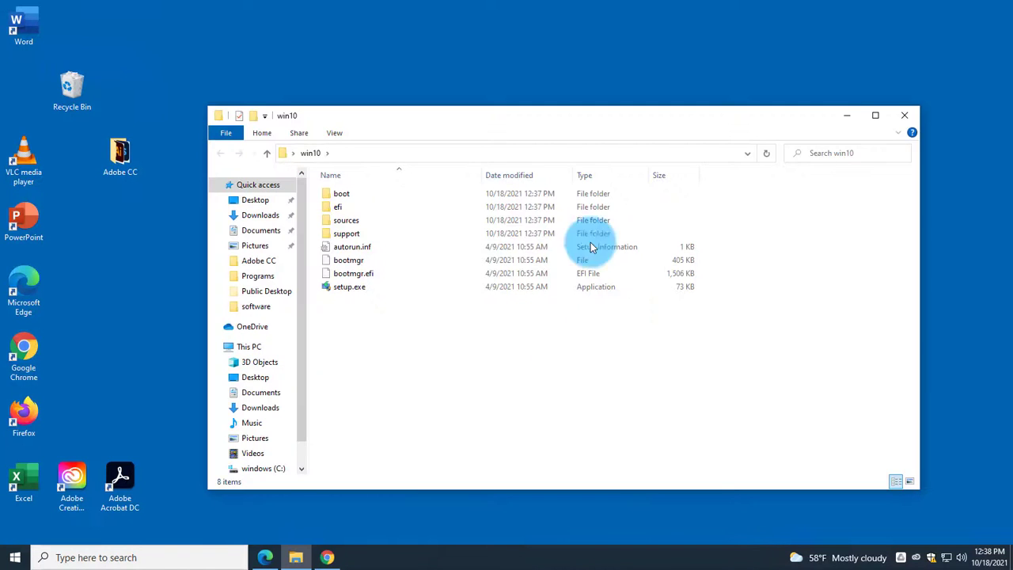
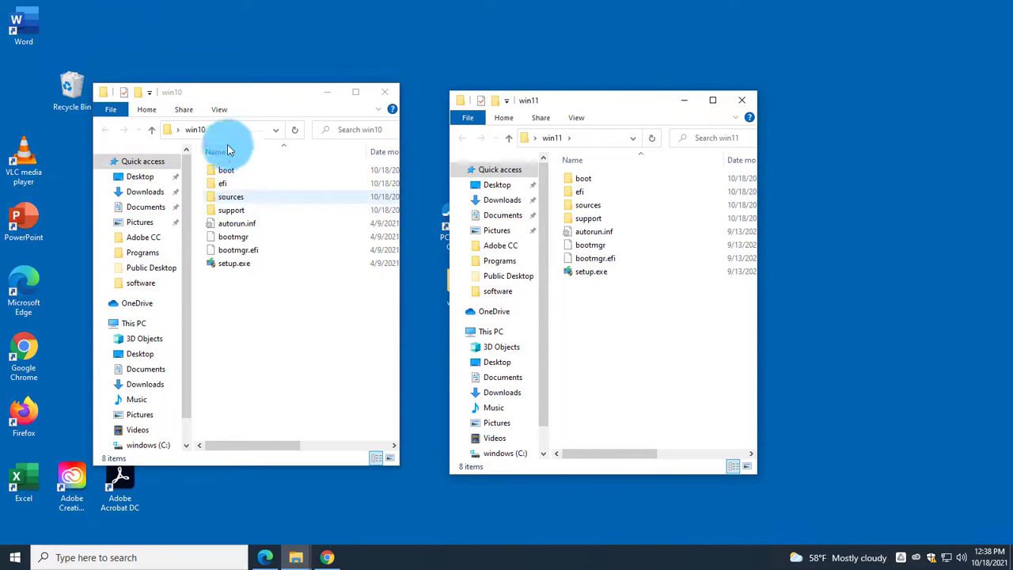
{"action": "double_click", "coordinate": [236, 197]}
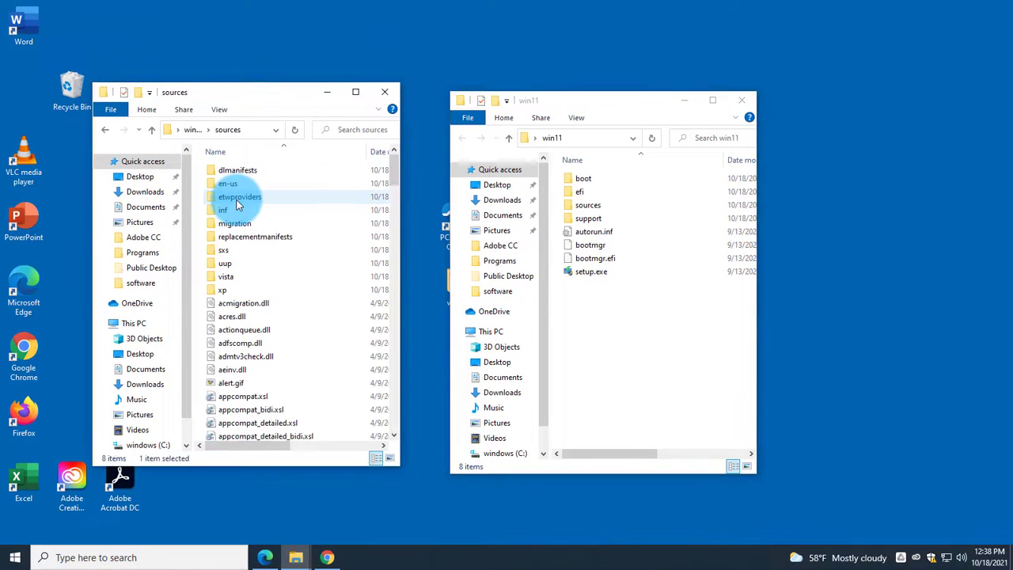
{"action": "scroll", "coordinate": [228, 273], "scroll_direction": "down", "scroll_amount": 3}
{"action": "scroll", "coordinate": [236, 336], "scroll_direction": "down", "scroll_amount": 6}
{"action": "scroll", "coordinate": [236, 339], "scroll_direction": "down", "scroll_amount": 6}
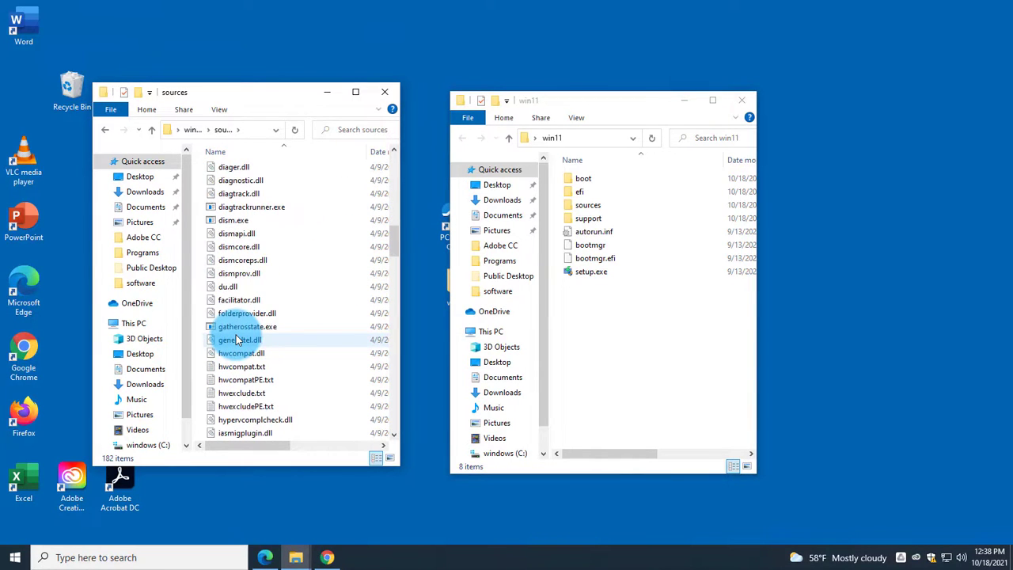
{"action": "scroll", "coordinate": [230, 339], "scroll_direction": "down", "scroll_amount": 2}
{"action": "scroll", "coordinate": [241, 356], "scroll_direction": "down", "scroll_amount": 1}
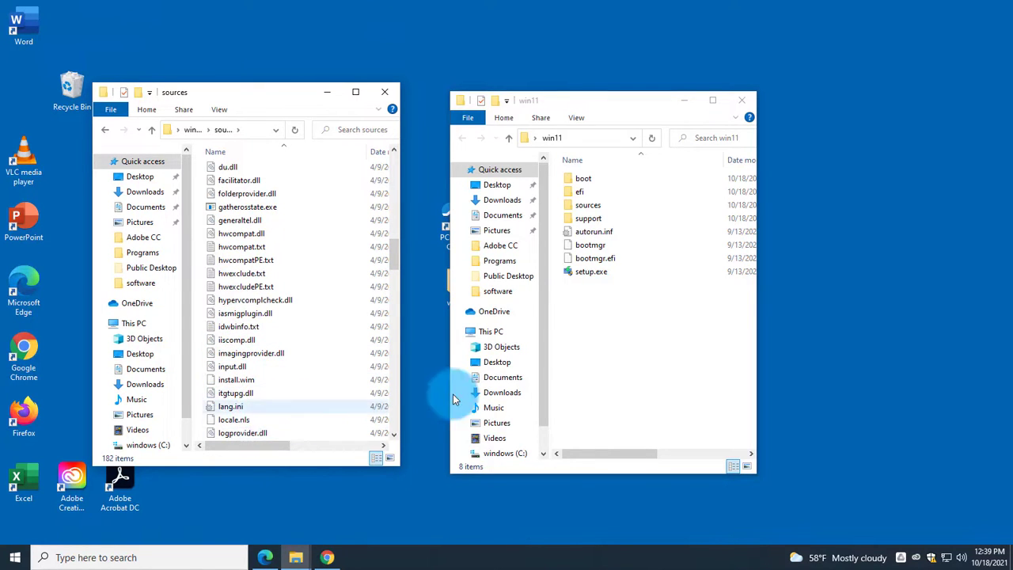
- Move the win11 window clear of the win10 sources window and widen both to reveal more file details
{"action": "left_click_drag", "start_coordinate": [622, 102], "coordinate": [760, 89]}
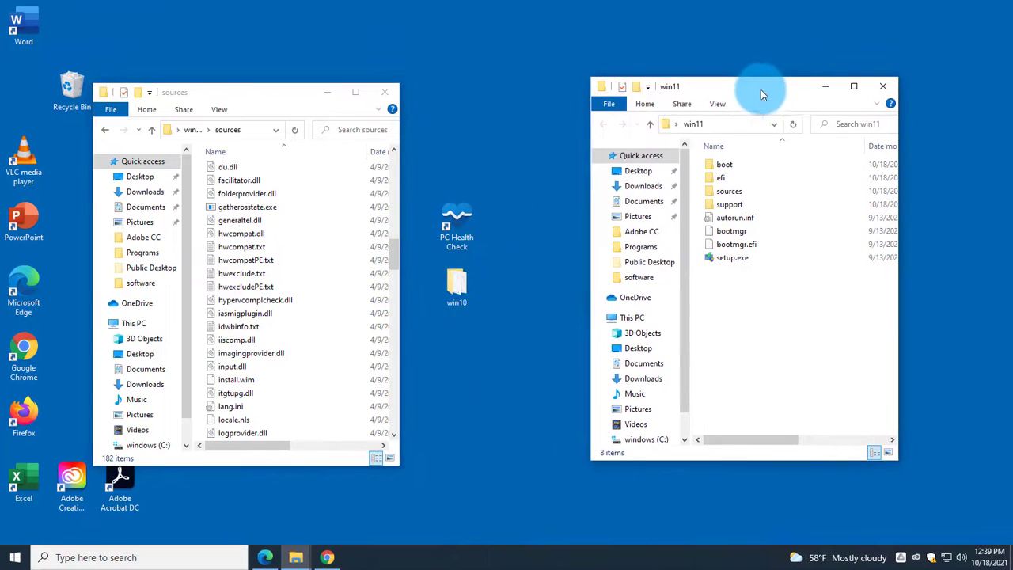
{"action": "left_click_drag", "start_coordinate": [400, 298], "coordinate": [585, 294]}
{"action": "left_click_drag", "start_coordinate": [485, 447], "coordinate": [508, 449]}
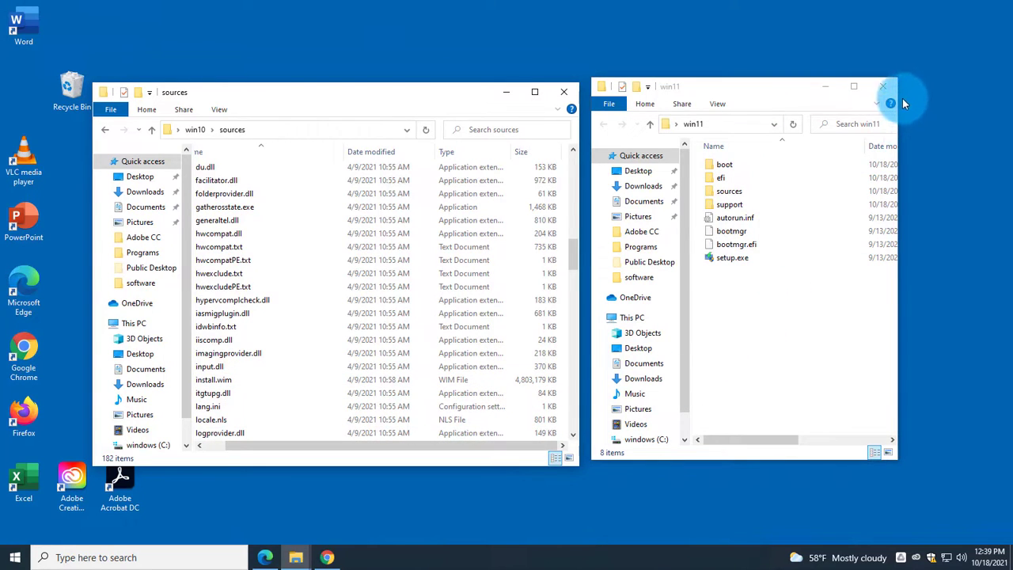
{"action": "left_click_drag", "start_coordinate": [900, 98], "coordinate": [1001, 99]}
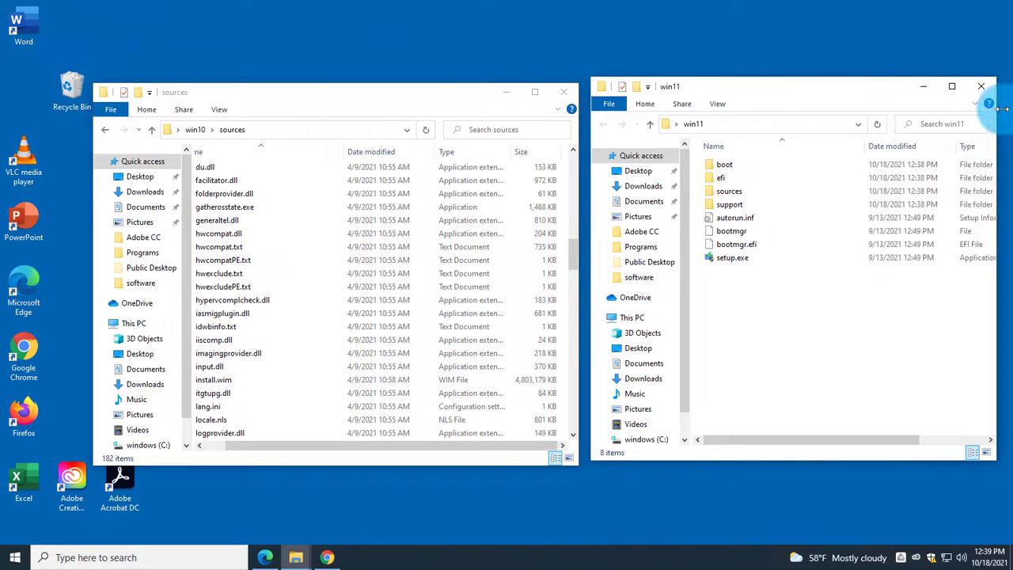
- Open the sources folder inside win11, locate install.wim, and check its file size
{"action": "double_click", "coordinate": [734, 193]}
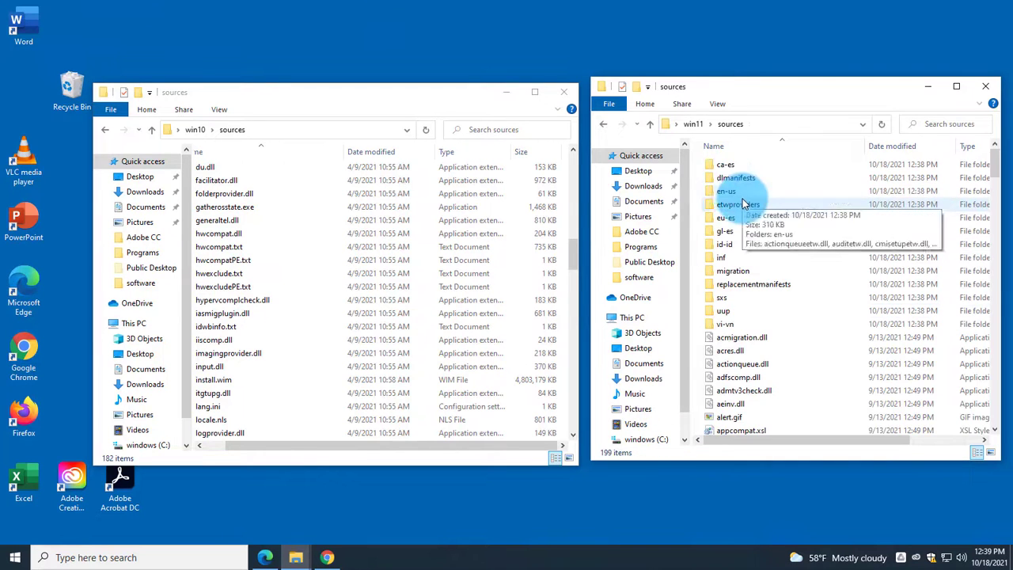
{"action": "scroll", "coordinate": [764, 308], "scroll_direction": "down", "scroll_amount": 12}
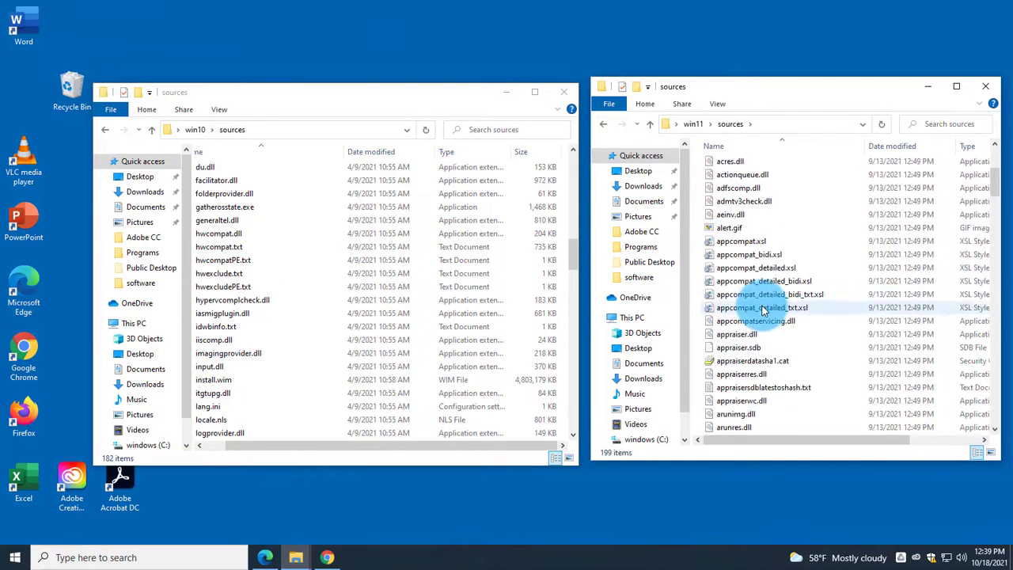
{"action": "scroll", "coordinate": [773, 225], "scroll_direction": "down", "scroll_amount": 6}
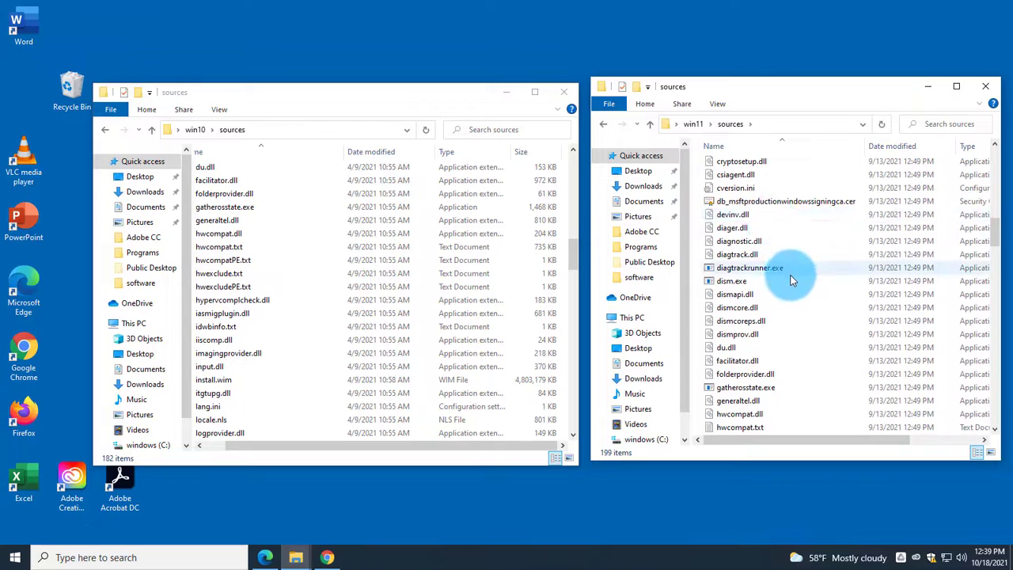
{"action": "scroll", "coordinate": [789, 281], "scroll_direction": "down", "scroll_amount": 3}
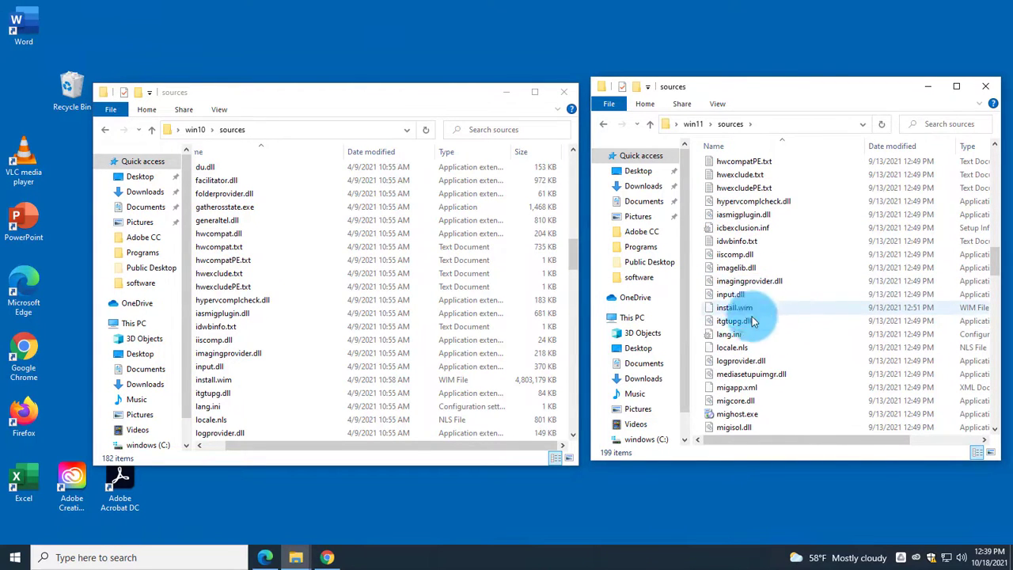
{"action": "left_click_drag", "start_coordinate": [875, 445], "coordinate": [956, 440]}
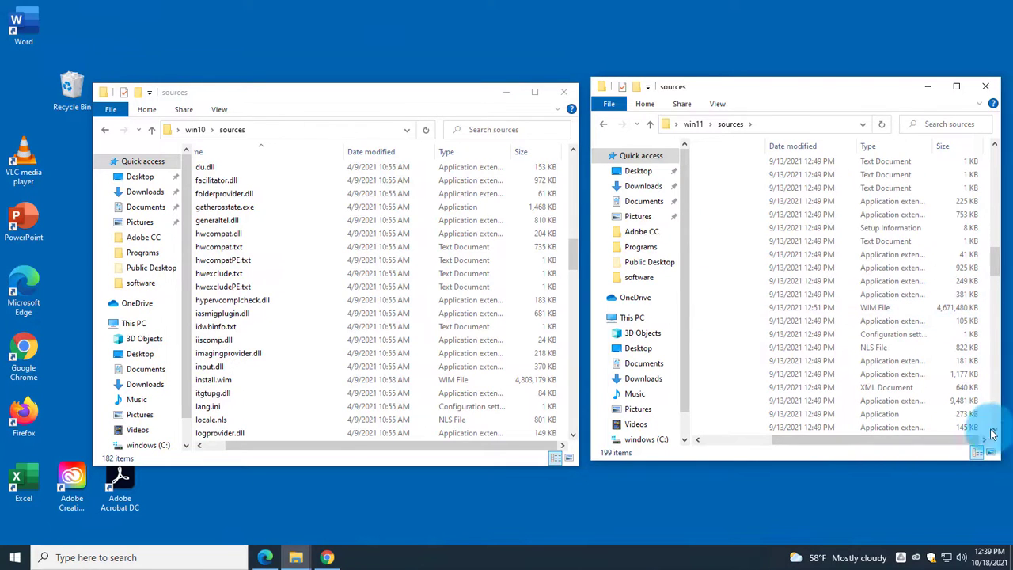
{"action": "left_click_drag", "start_coordinate": [947, 446], "coordinate": [845, 447]}
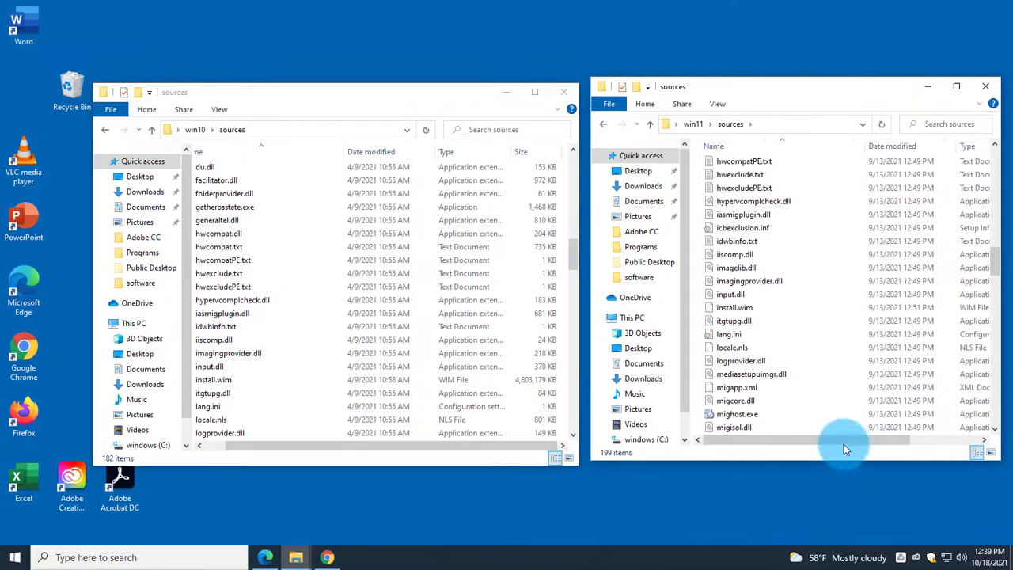
- Copy install.wim from win11's sources folder into win10's sources folder, replacing the existing file
{"action": "left_click", "coordinate": [783, 309]}
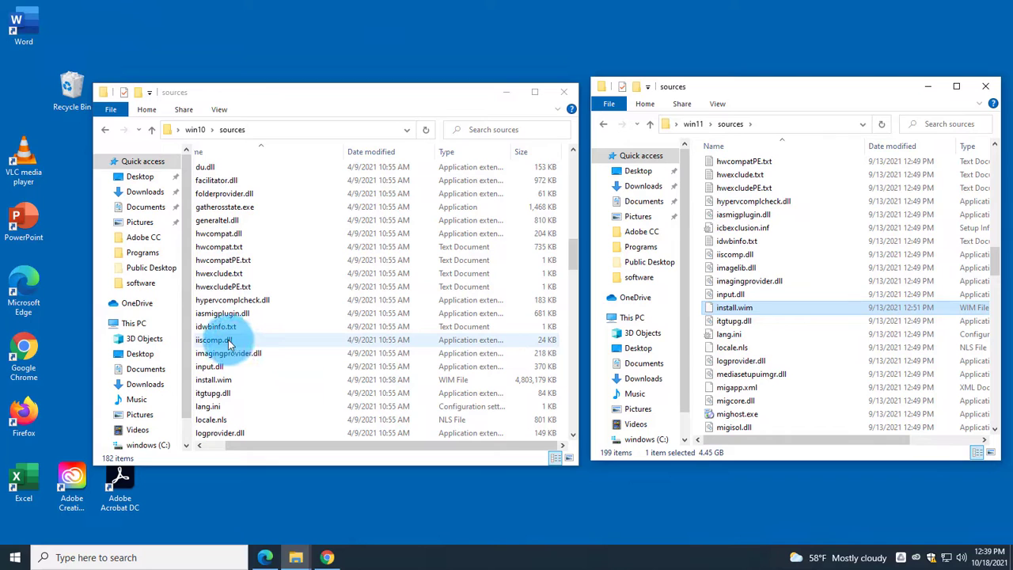
{"action": "left_click", "coordinate": [230, 381]}
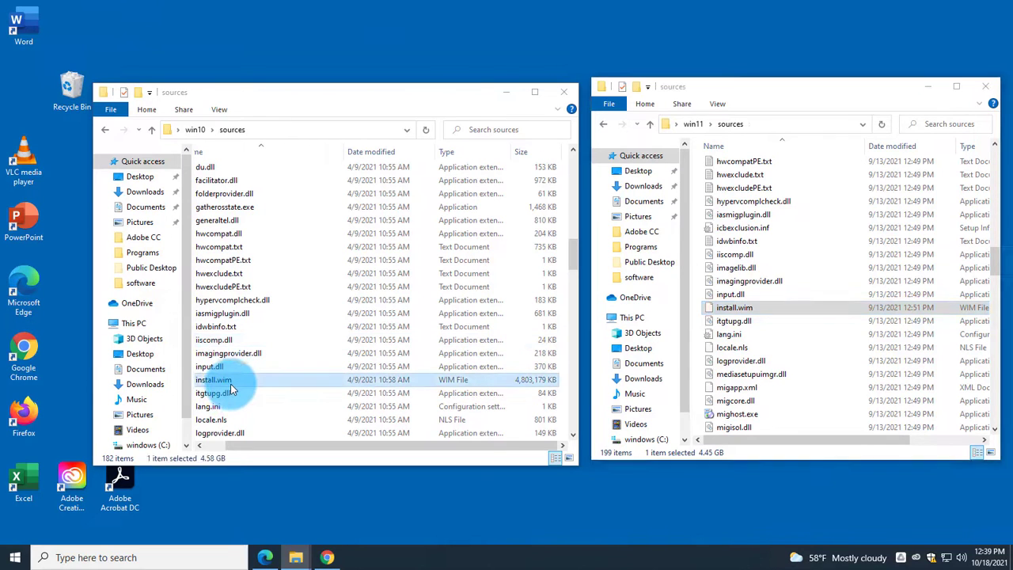
{"action": "left_click", "coordinate": [744, 312]}
{"action": "left_click_drag", "start_coordinate": [744, 312], "coordinate": [291, 385]}
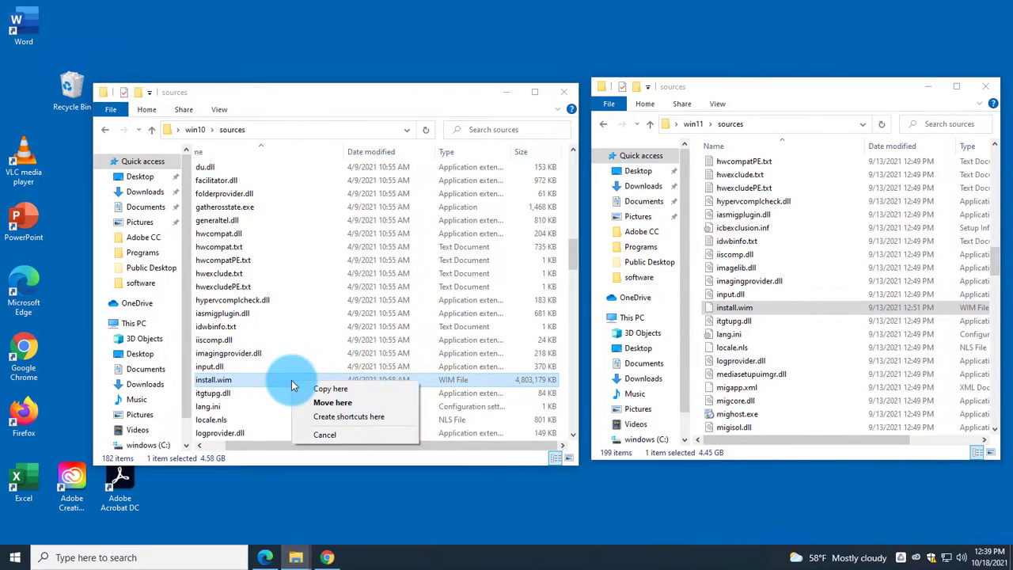
{"action": "left_click", "coordinate": [322, 391]}
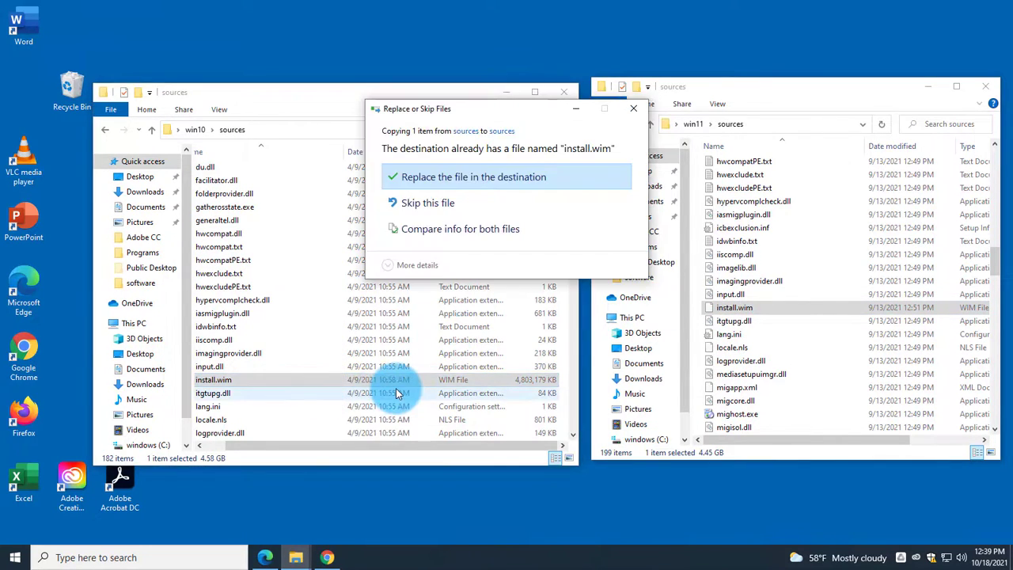
{"action": "left_click", "coordinate": [472, 184]}
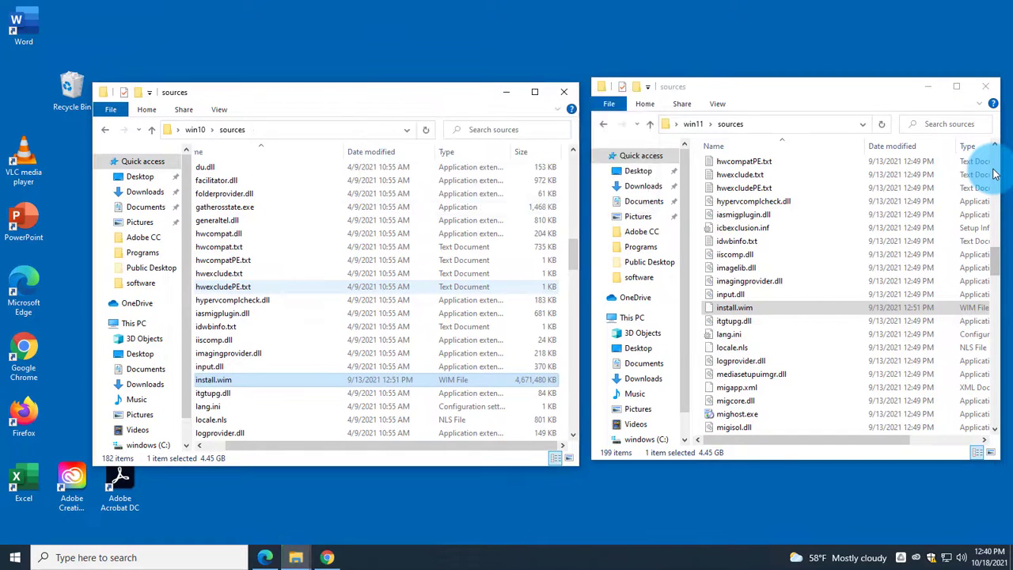
- Run setup.exe from the top level of the win10 folder as administrator, and close the win11 and win10 folder windows
{"action": "key", "text": "alt+F4"}
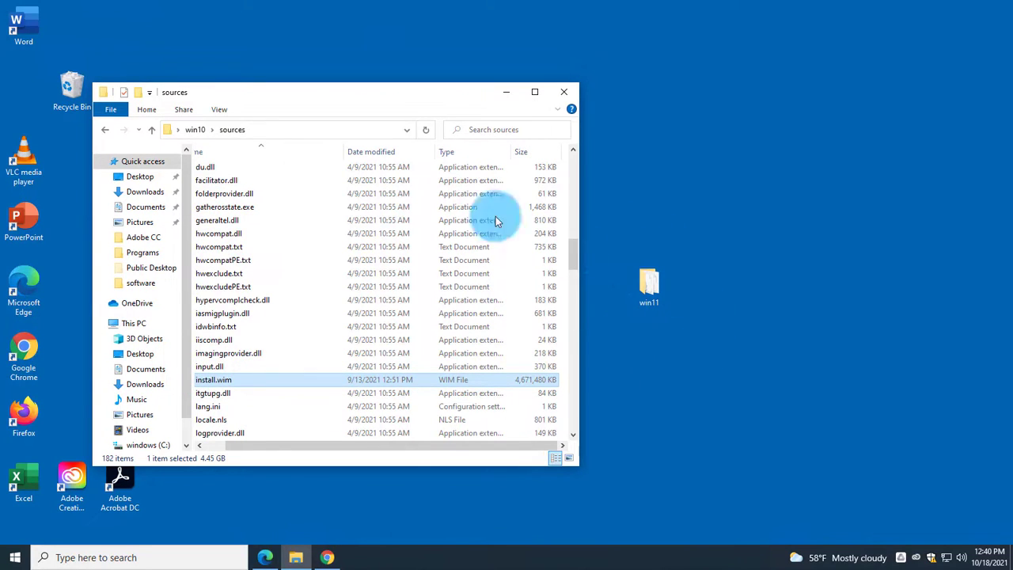
{"action": "left_click", "coordinate": [110, 137]}
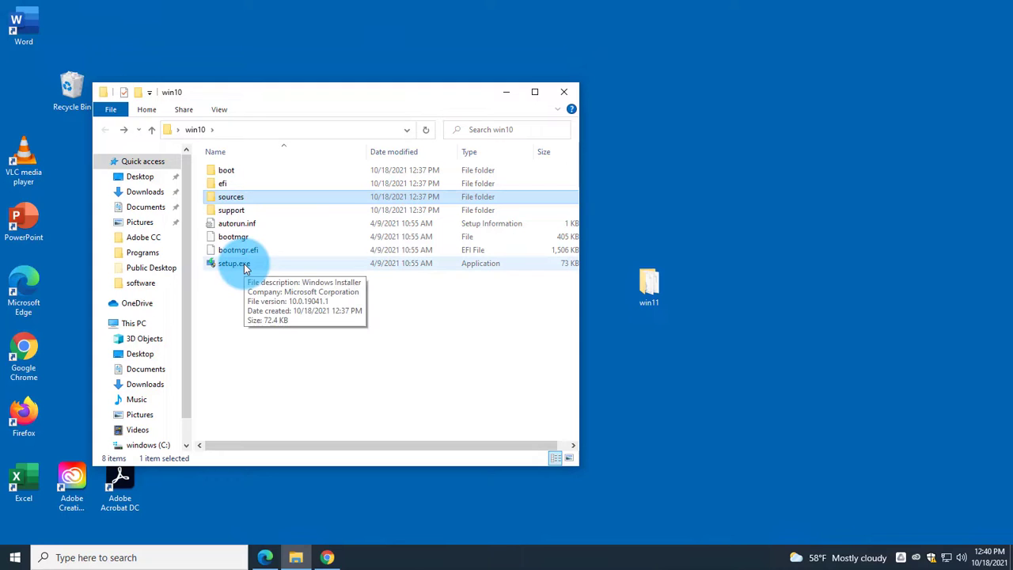
{"action": "right_click", "coordinate": [244, 264]}
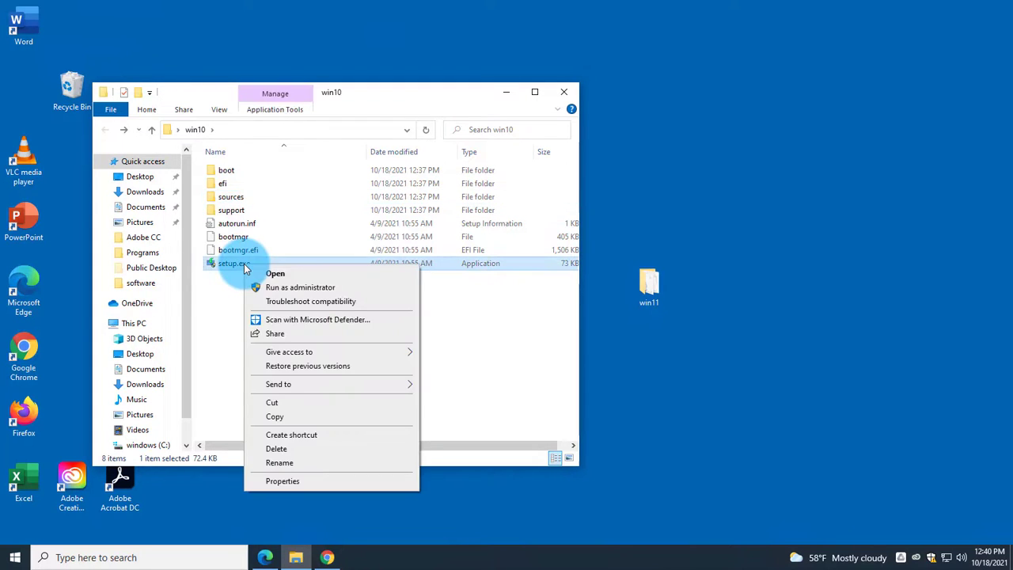
{"action": "left_click", "coordinate": [284, 290]}
{"action": "left_click", "coordinate": [447, 364]}
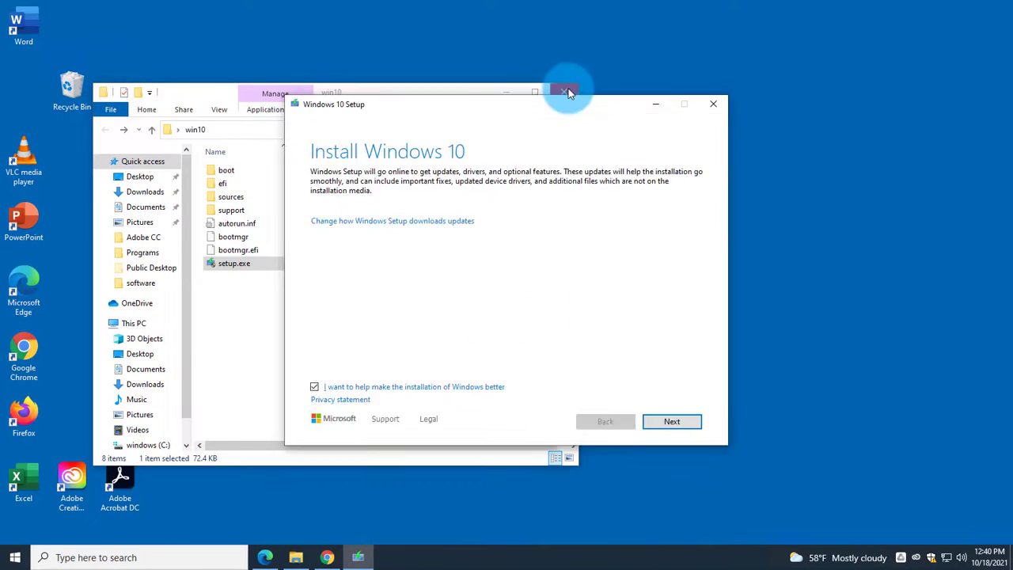
{"action": "left_click", "coordinate": [566, 93]}
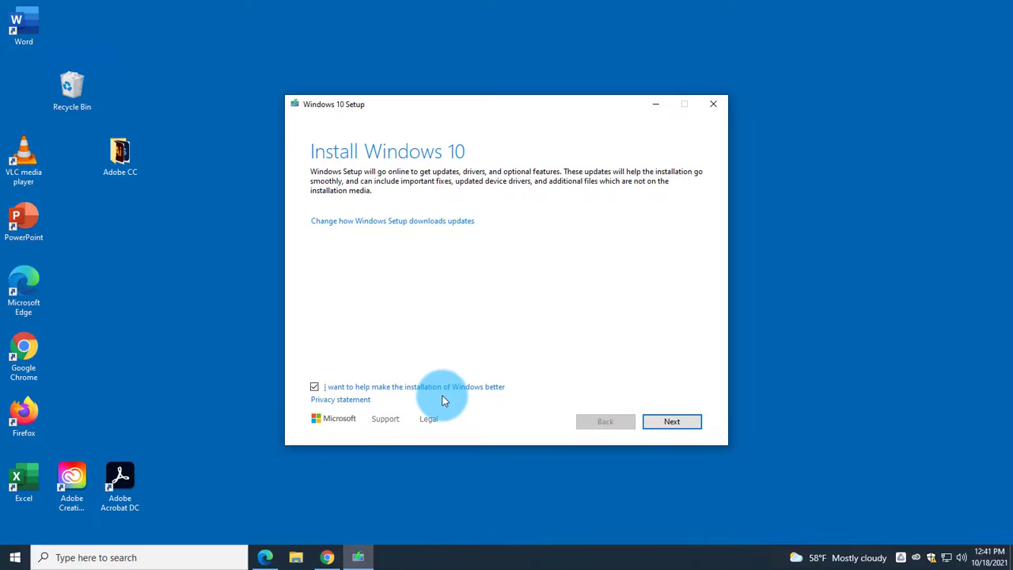
- Opt out of helping make the installation better, and set updates, drivers and optional features to Not right now
{"action": "left_click", "coordinate": [681, 426]}
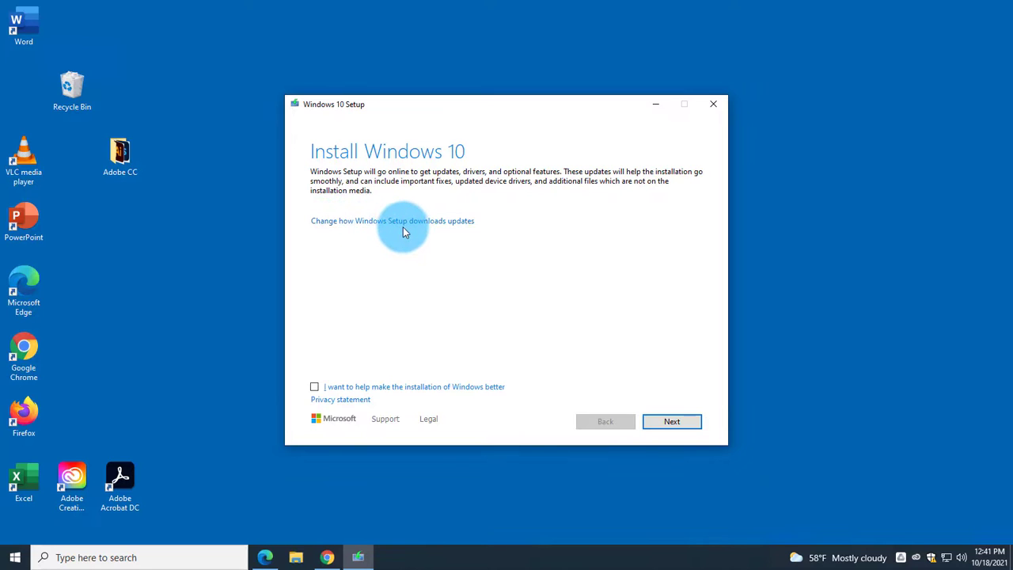
{"action": "left_click", "coordinate": [448, 223]}
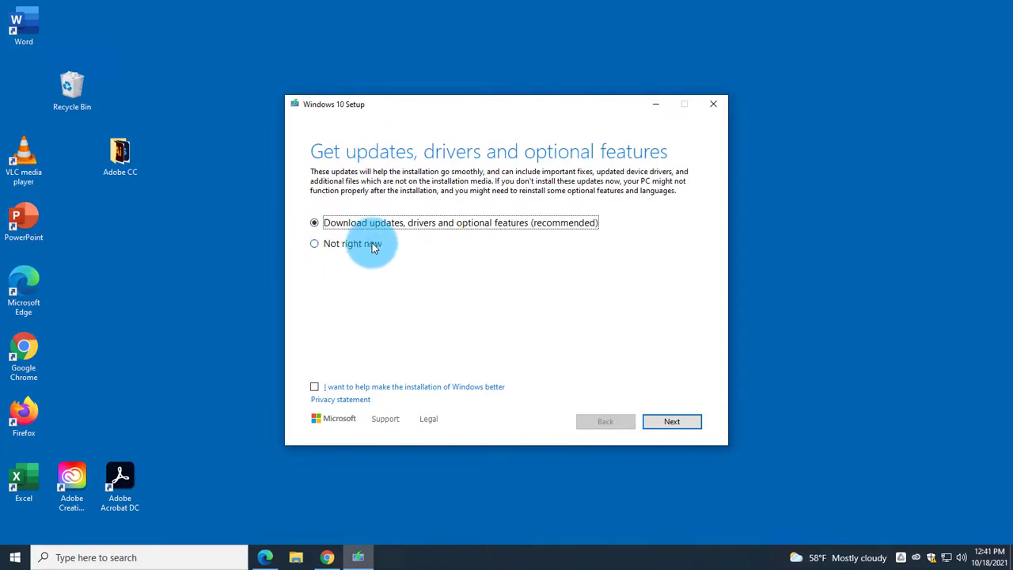
{"action": "left_click", "coordinate": [316, 245]}
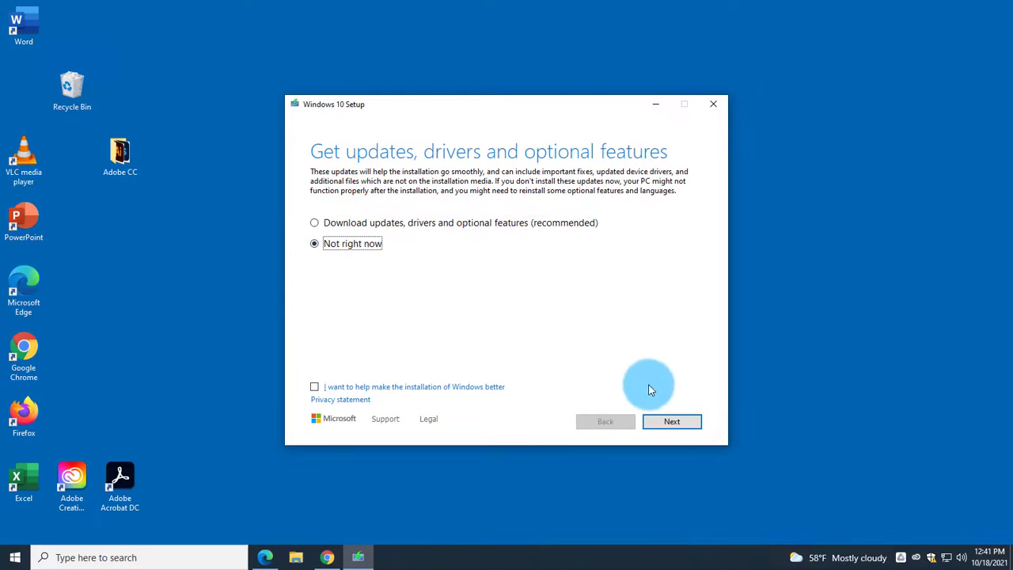
{"action": "left_click", "coordinate": [676, 422]}
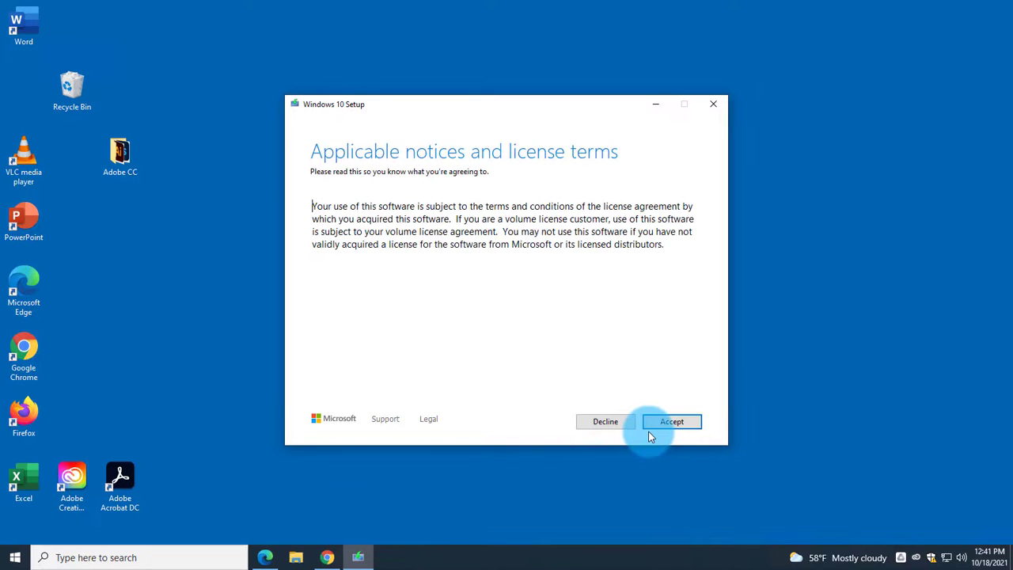
- Accept the license terms and start installing Windows 11 Pro with the Keep personal files and apps option
{"action": "left_click", "coordinate": [660, 420]}
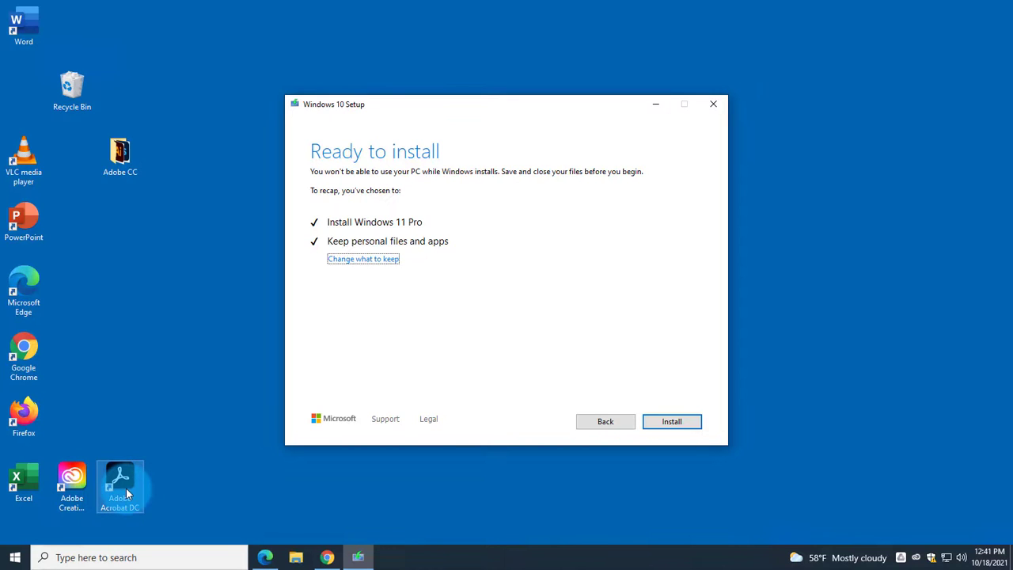
{"action": "left_click", "coordinate": [357, 261]}
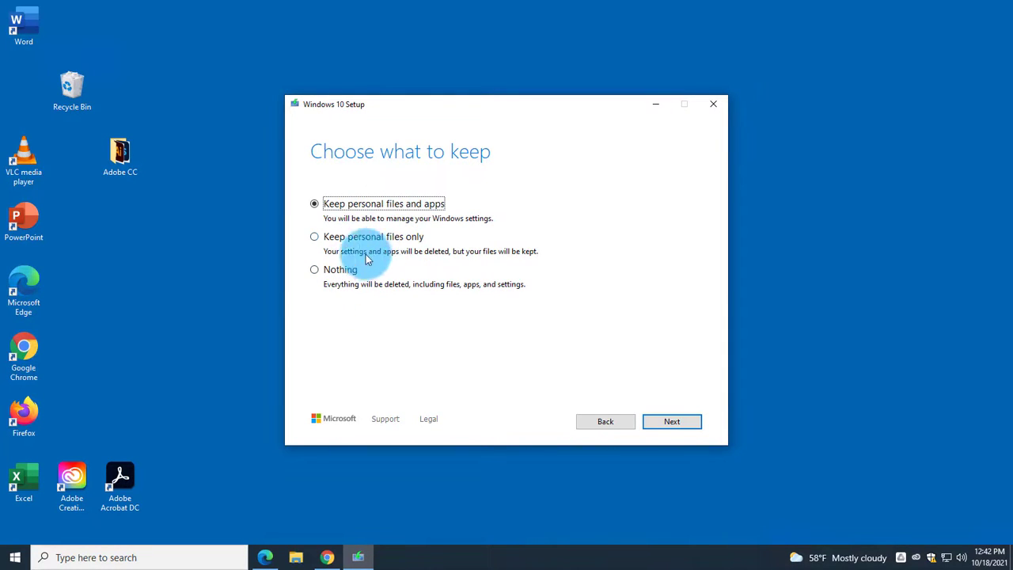
{"action": "left_click", "coordinate": [651, 421]}
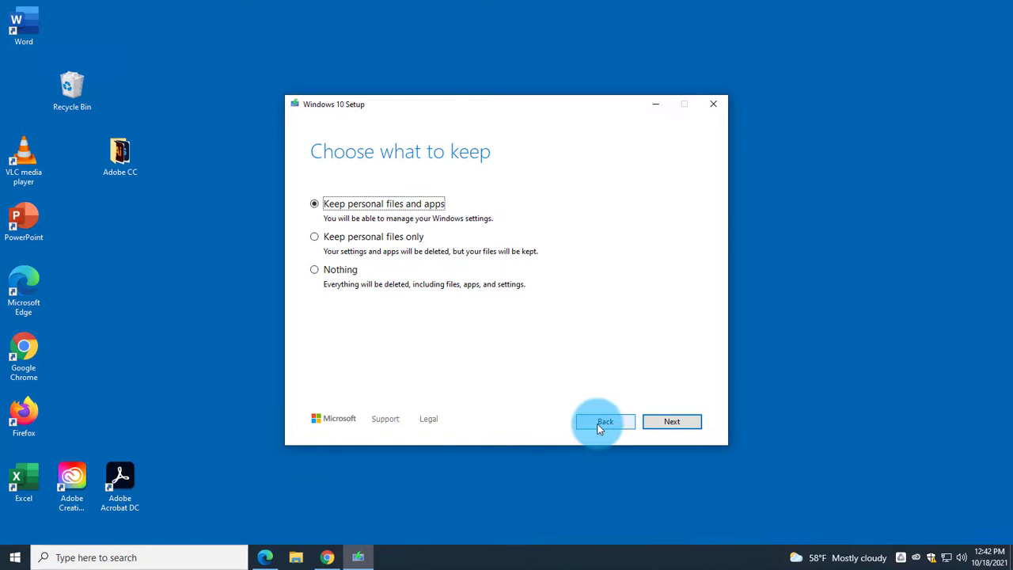
{"action": "left_click", "coordinate": [656, 420]}
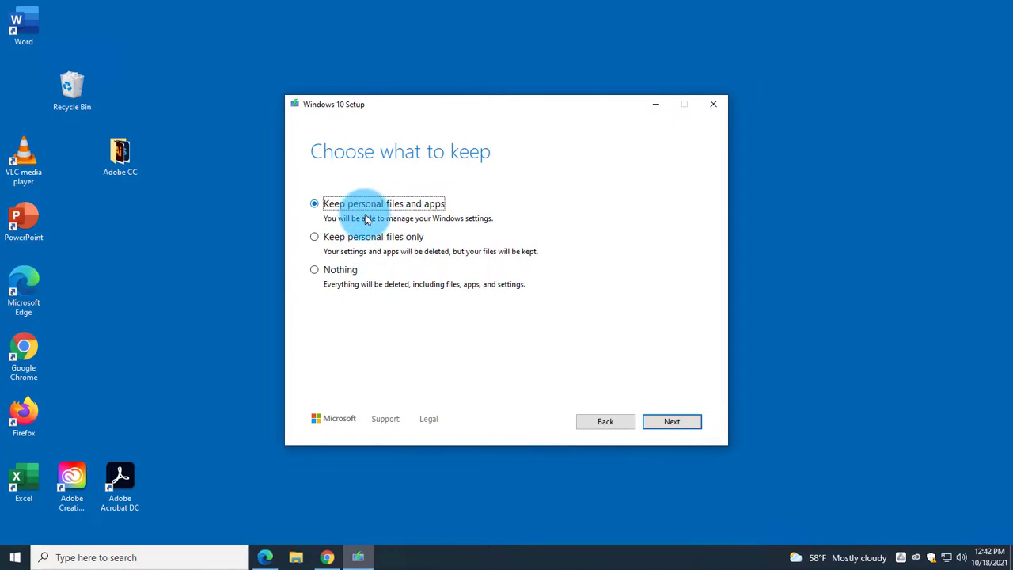
{"action": "left_click", "coordinate": [669, 421]}
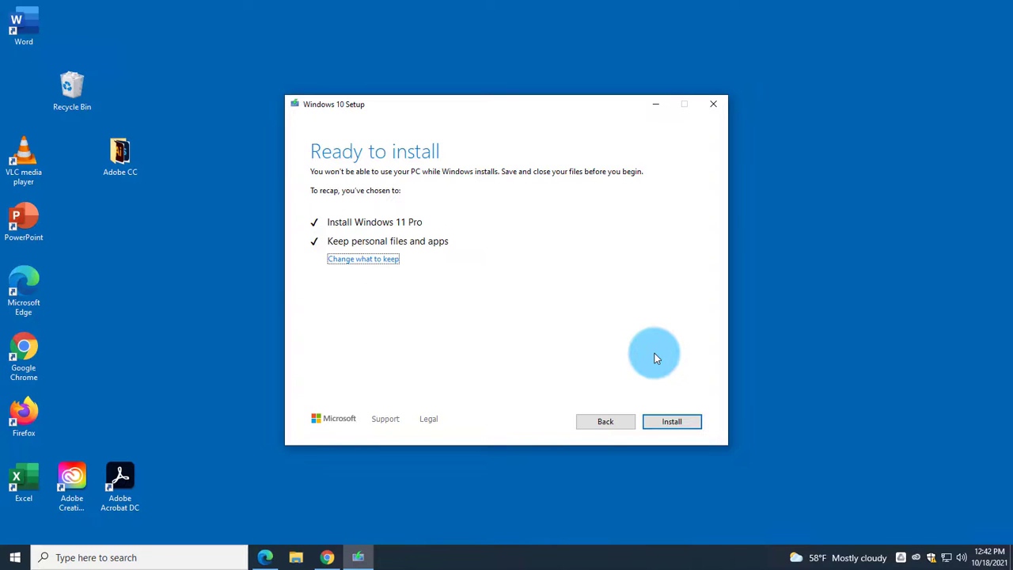
{"action": "left_click", "coordinate": [677, 419]}
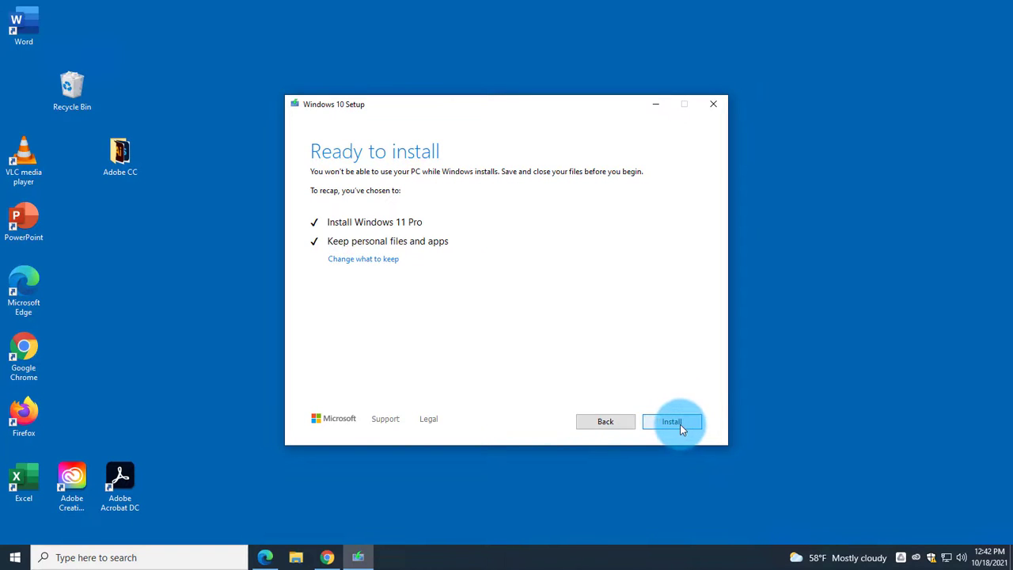
{"action": "left_click", "coordinate": [680, 424]}
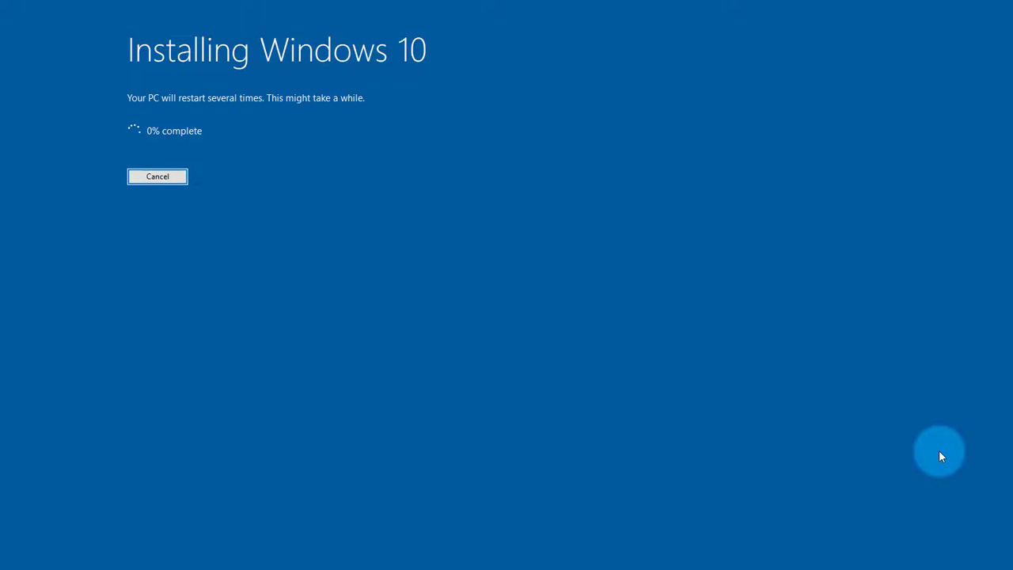
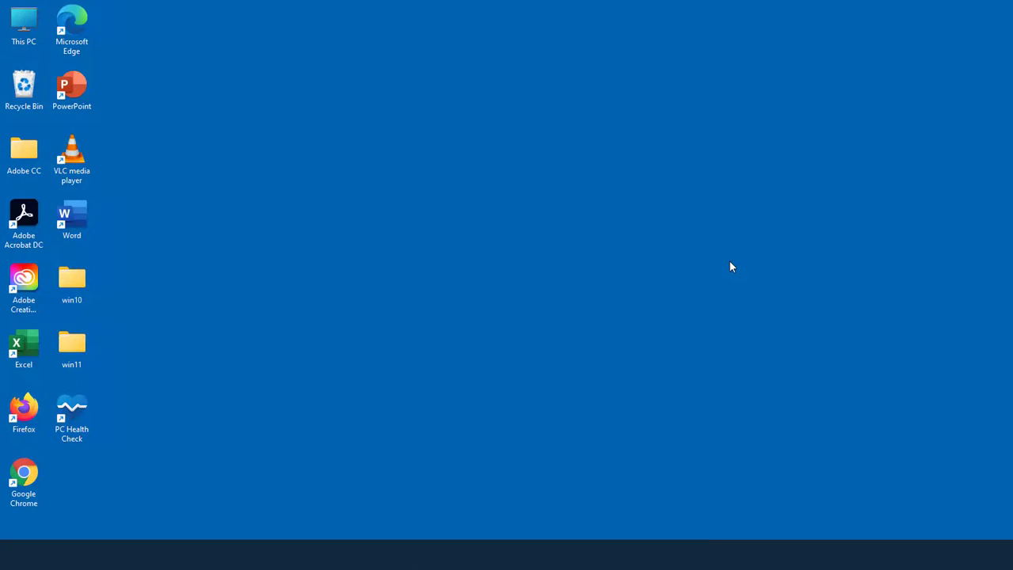
- Look at the Start menu, and move the Adobe Acrobat DC shortcut and the win10 and win11 folders to open desktop space
{"action": "key", "text": "super"}
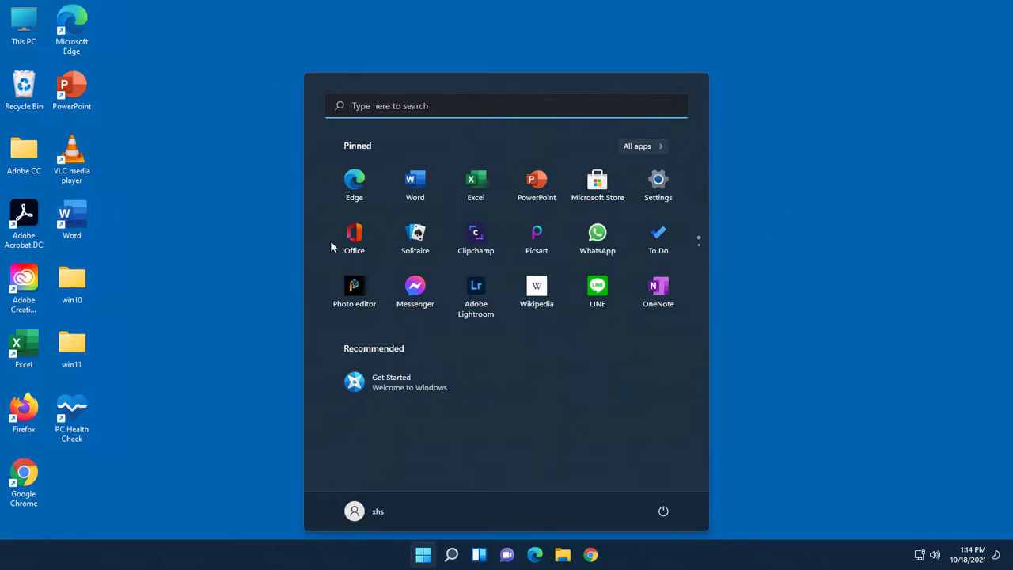
{"action": "key", "text": "super"}
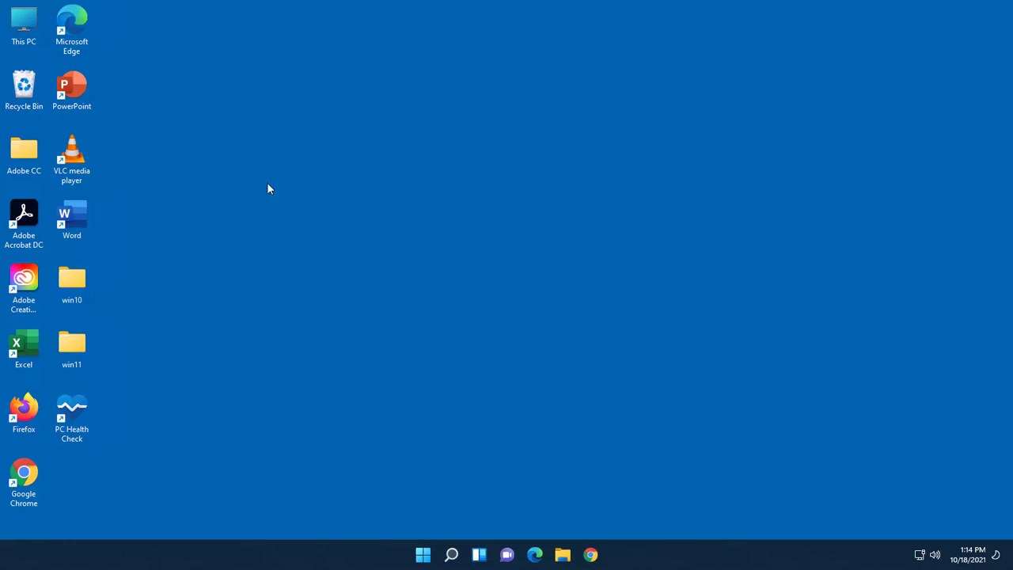
{"action": "left_click_drag", "start_coordinate": [24, 216], "coordinate": [264, 152]}
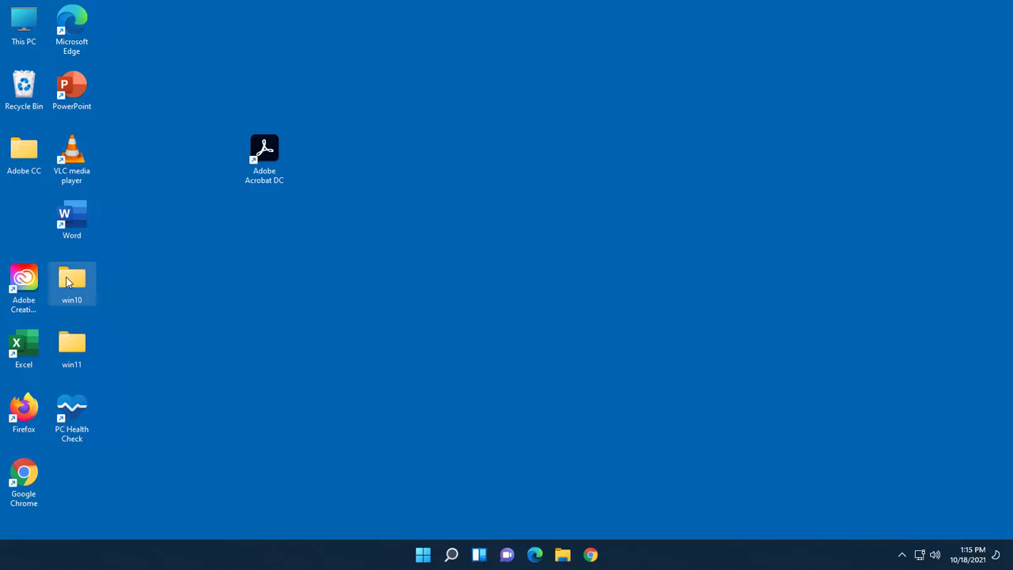
{"action": "left_click_drag", "start_coordinate": [71, 279], "coordinate": [360, 281]}
{"action": "left_click_drag", "start_coordinate": [77, 349], "coordinate": [458, 286]}
- Open the win10 and win11 folders in turn to check their contents, closing each one
{"action": "left_click", "coordinate": [355, 279]}
{"action": "double_click", "coordinate": [354, 279]}
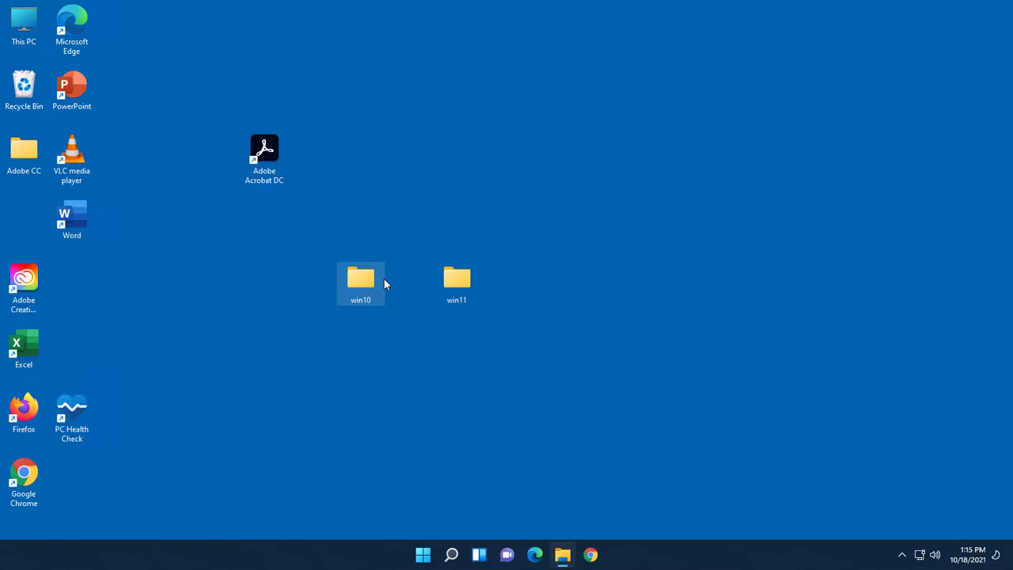
{"action": "left_click", "coordinate": [850, 99]}
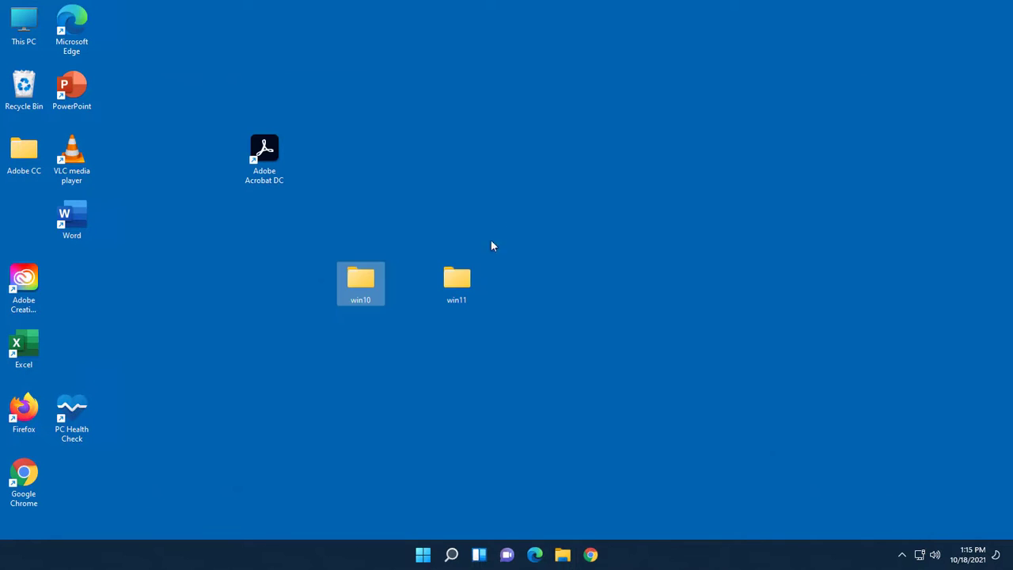
{"action": "double_click", "coordinate": [457, 281]}
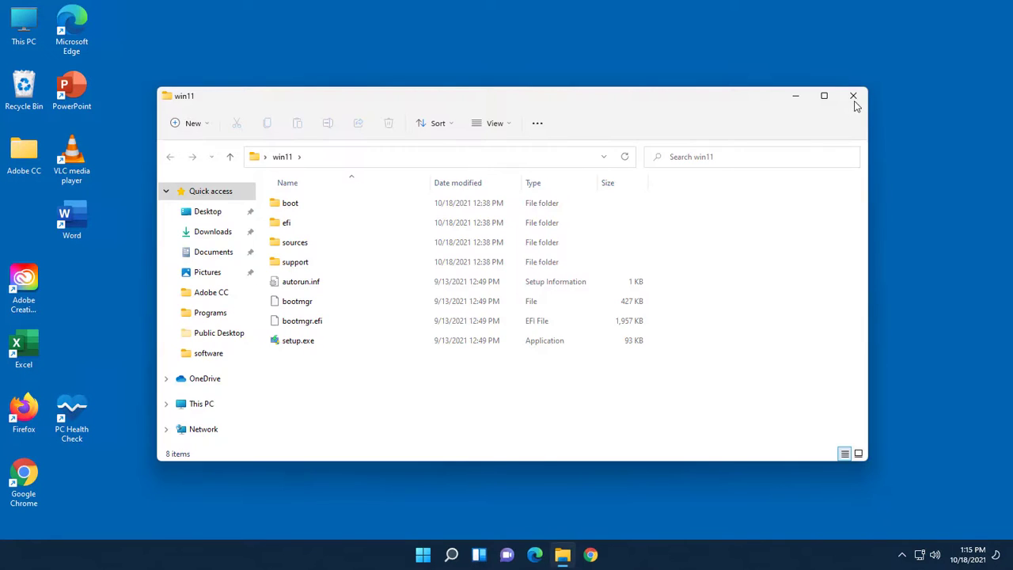
{"action": "left_click", "coordinate": [853, 97]}
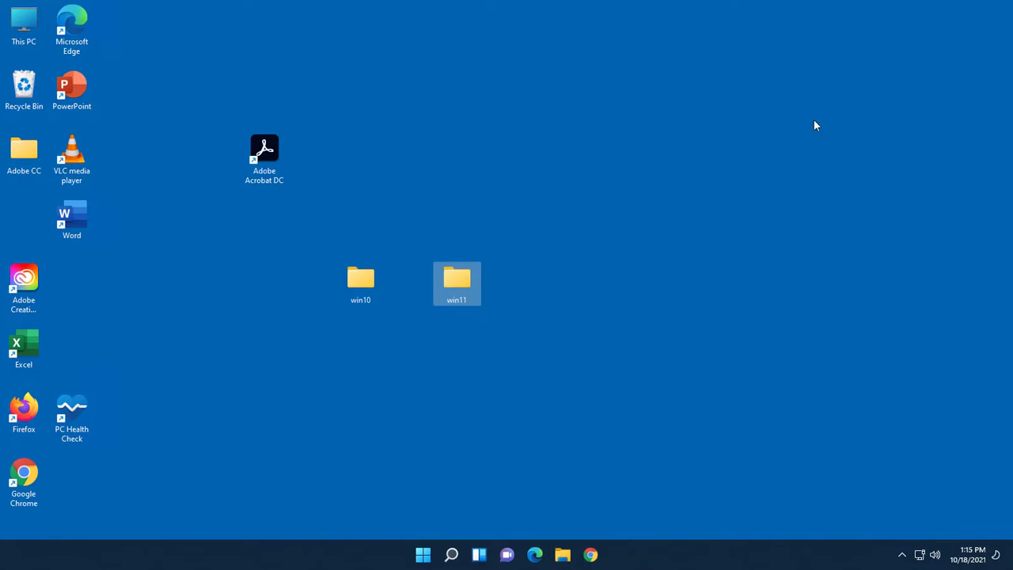
- Open the properties of This PC and check the Windows edition in the Windows specifications
{"action": "key", "text": "Home"}
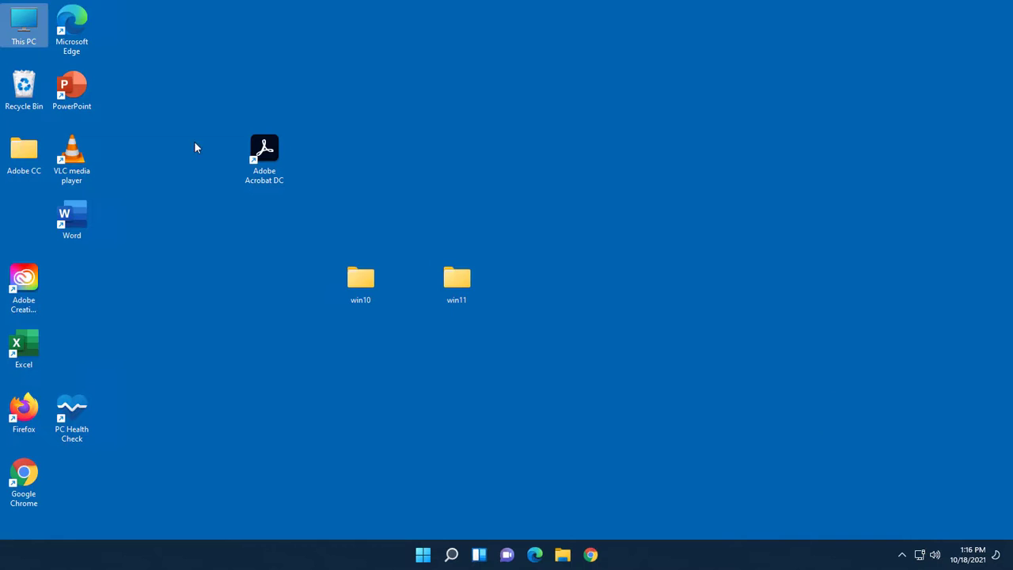
{"action": "right_click", "coordinate": [27, 18]}
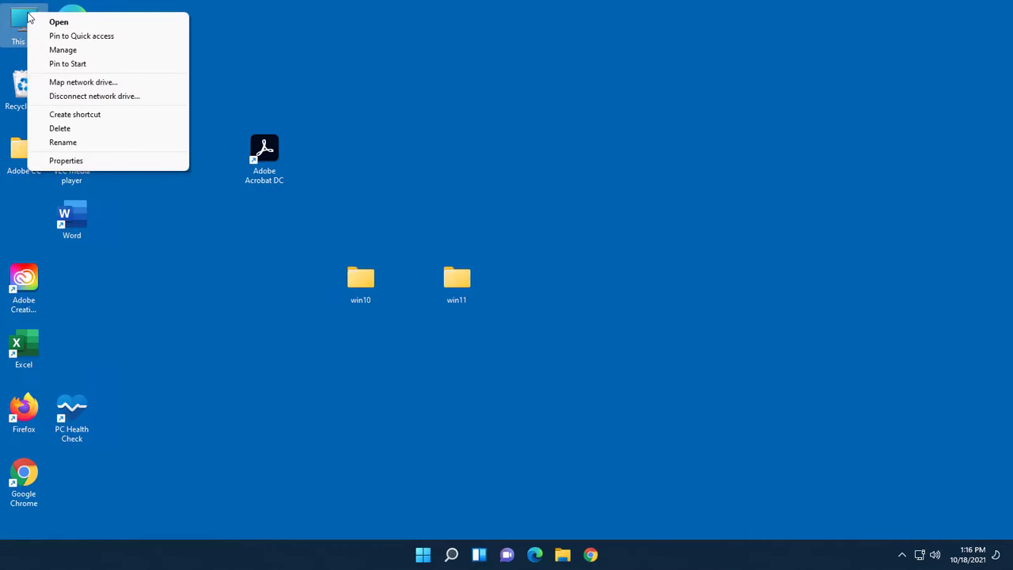
{"action": "left_click", "coordinate": [75, 161]}
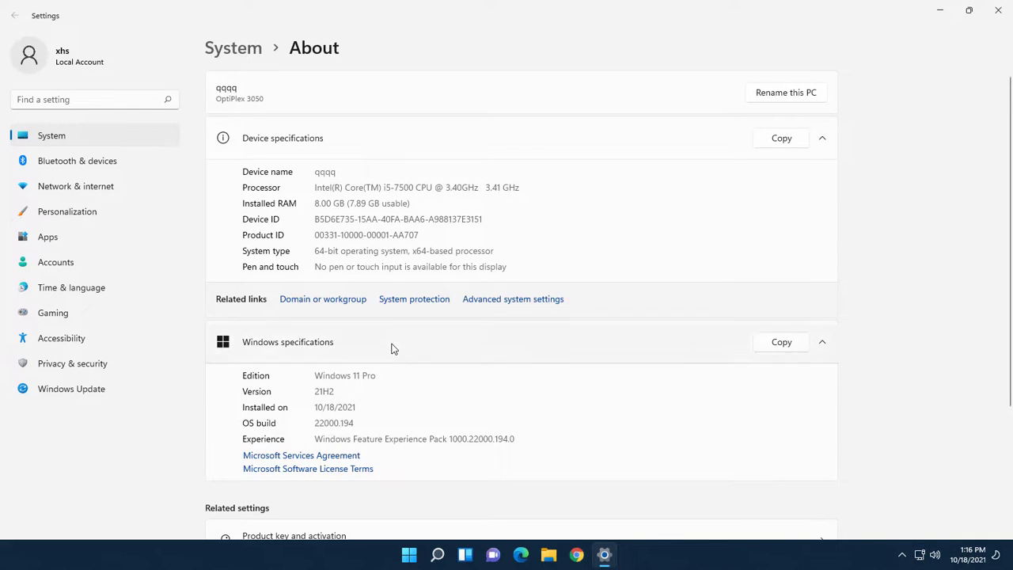
{"action": "left_click_drag", "start_coordinate": [376, 376], "coordinate": [315, 383]}
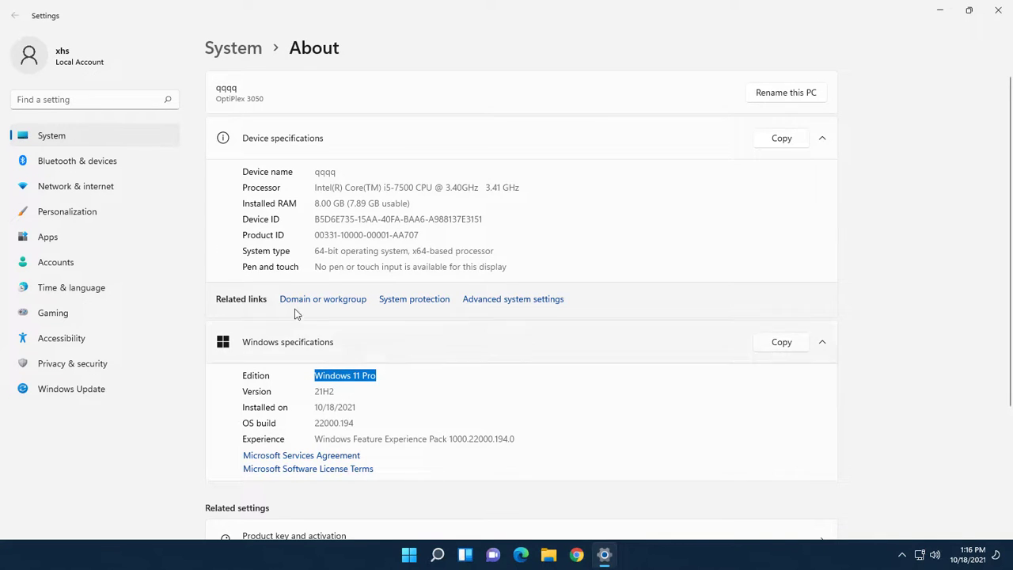
- Search the settings for "acti", open See if Windows is activated, and expand the activation state details
{"action": "left_click", "coordinate": [99, 101]}
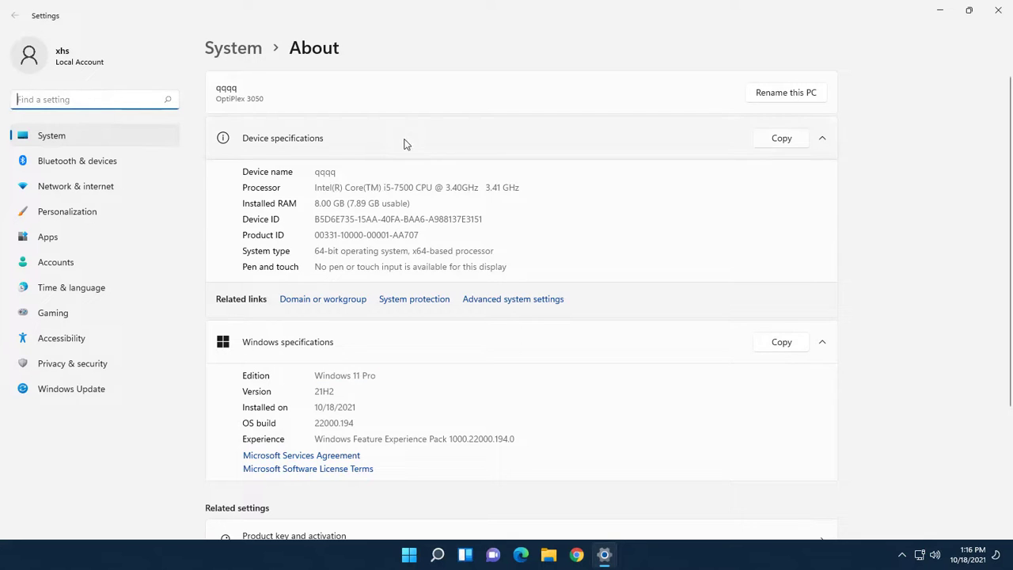
{"action": "type", "text": "acti"}
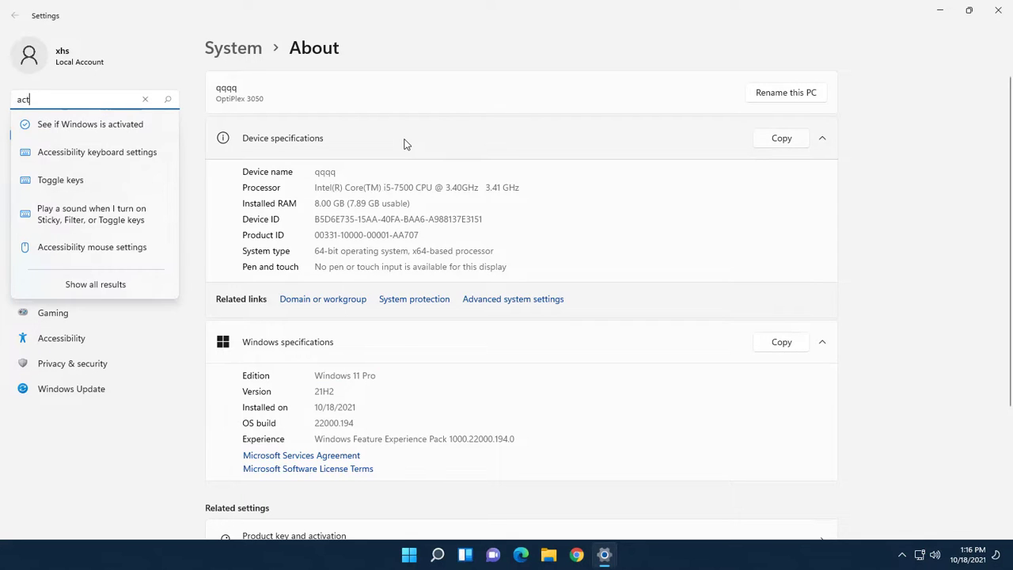
{"action": "left_click", "coordinate": [82, 133]}
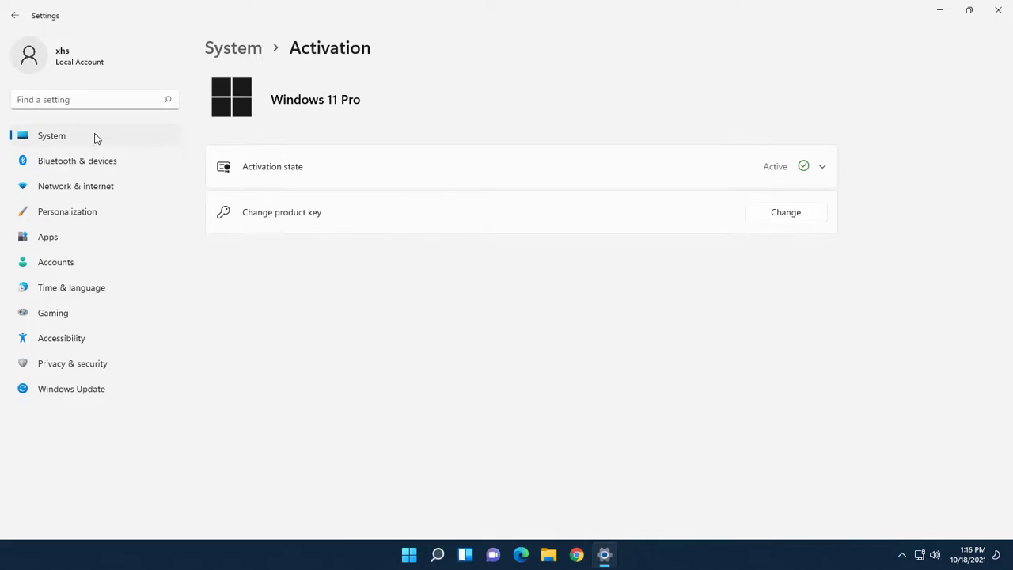
{"action": "left_click", "coordinate": [822, 170]}
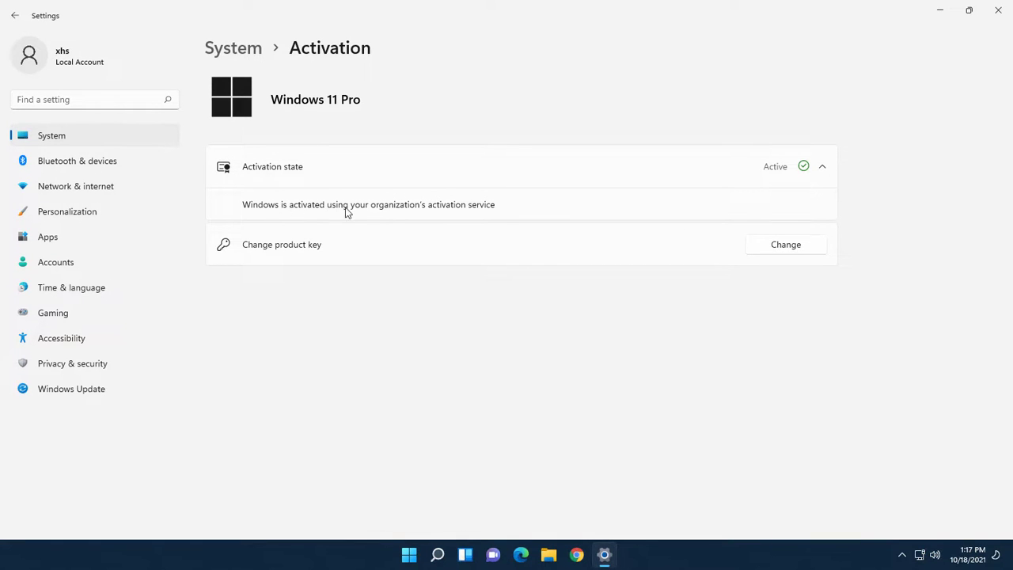